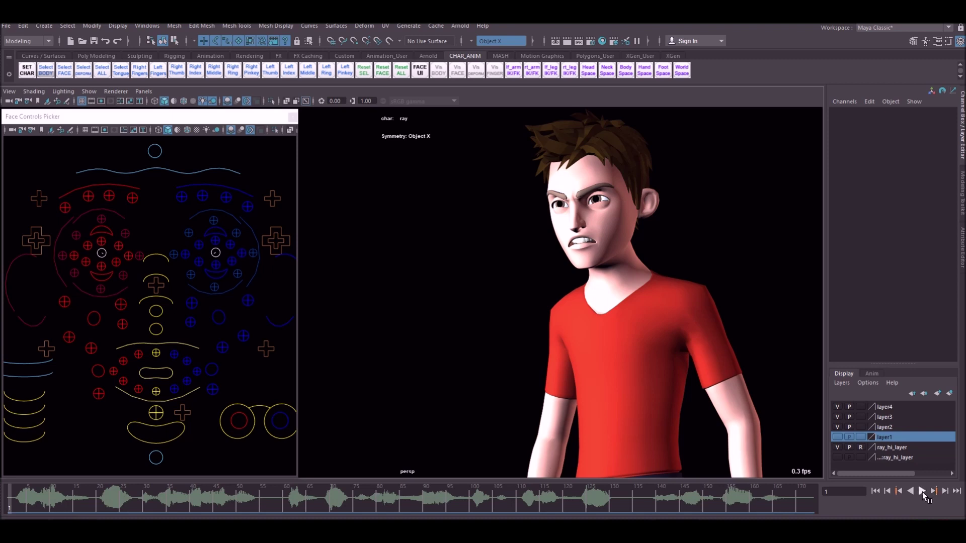
Step: Play back the character animation to review the motion and rewind it to frame 1
click(920, 489)
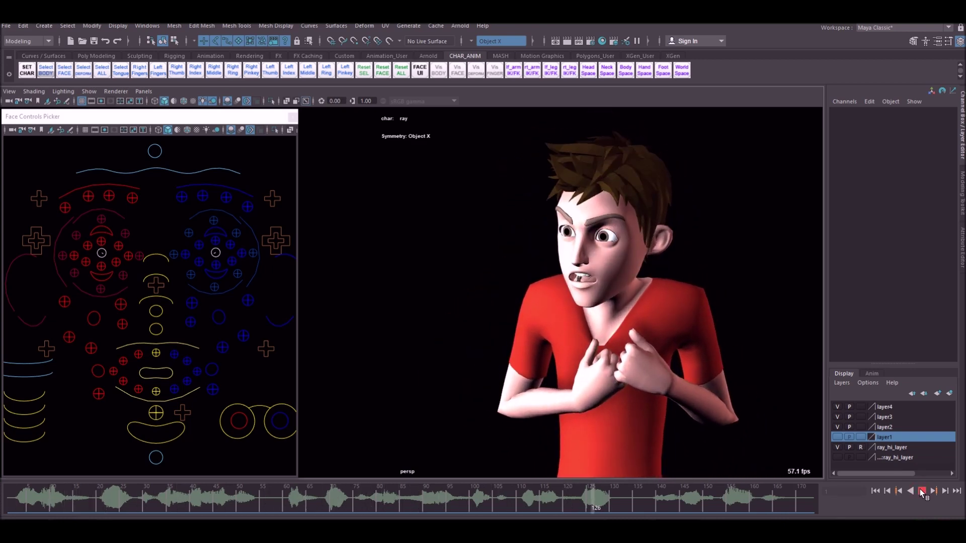
click(920, 491)
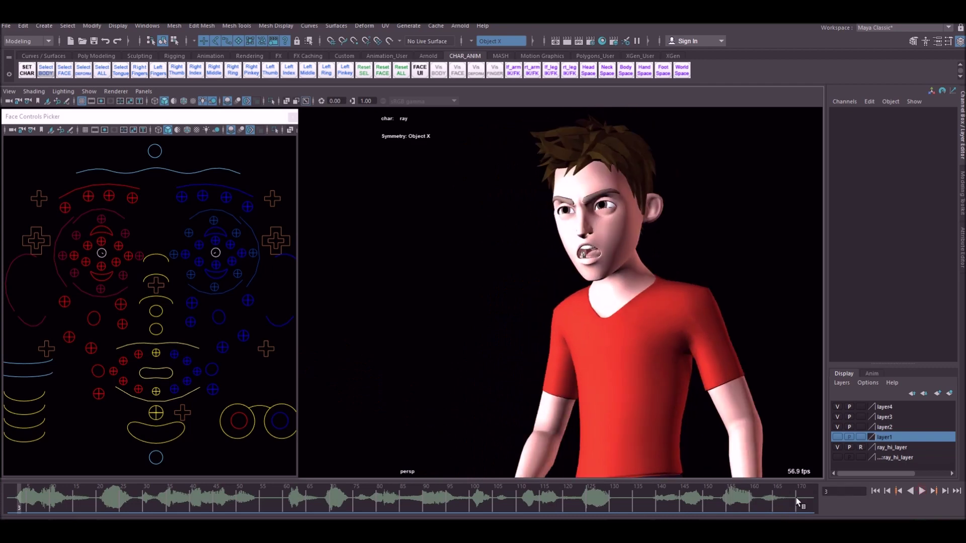
click(9, 498)
drag(50, 493, 6, 503)
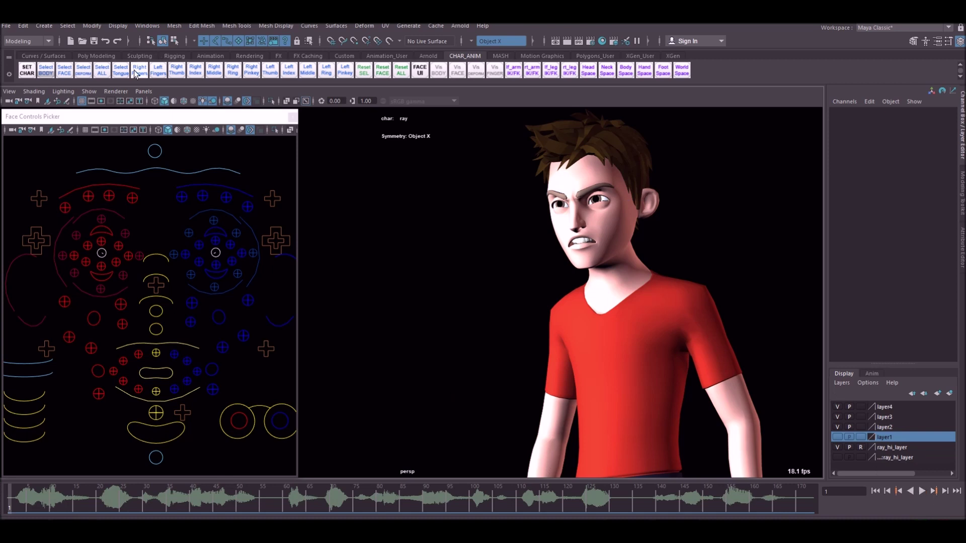
Step: Show the rig's NURBS control curves in the perspective view and open the Graph Editor
click(92, 92)
click(123, 157)
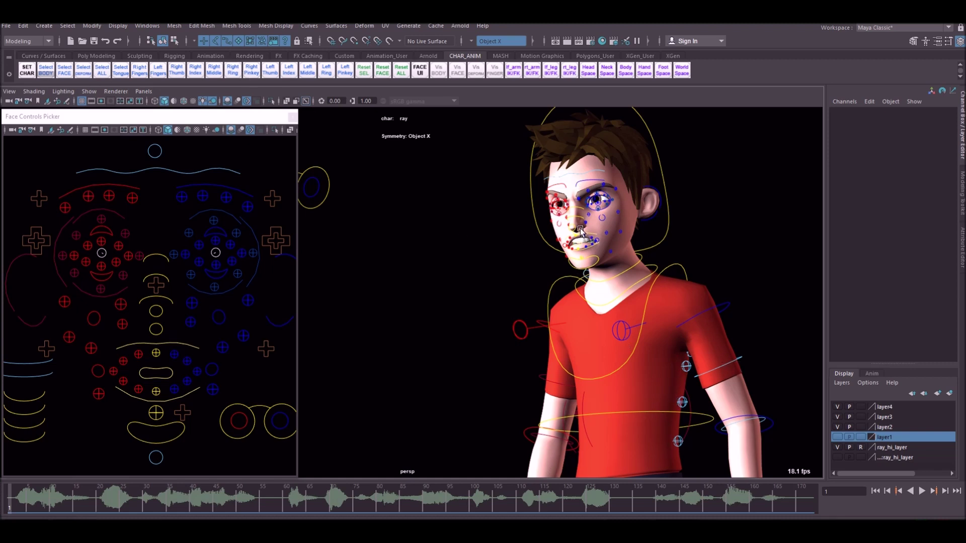
click(147, 25)
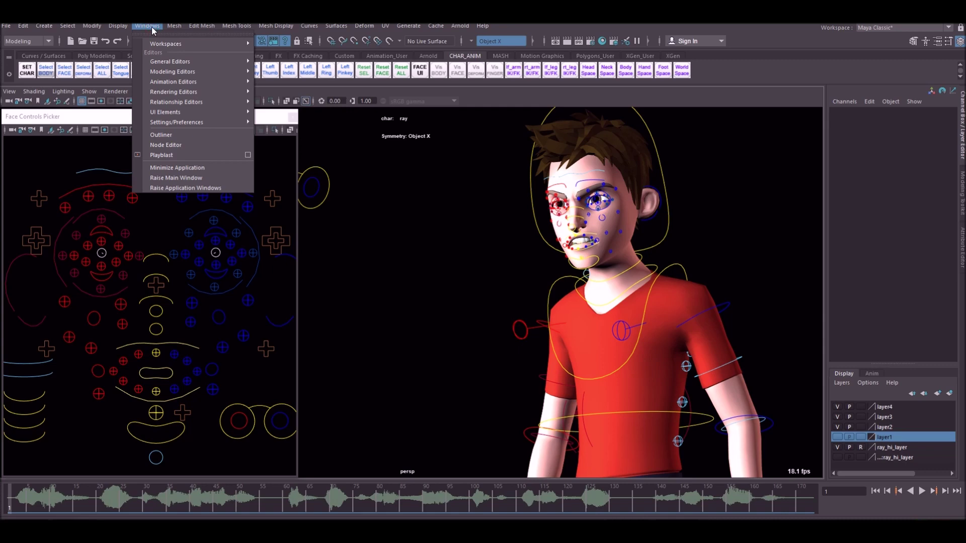
mouse_move(200, 83)
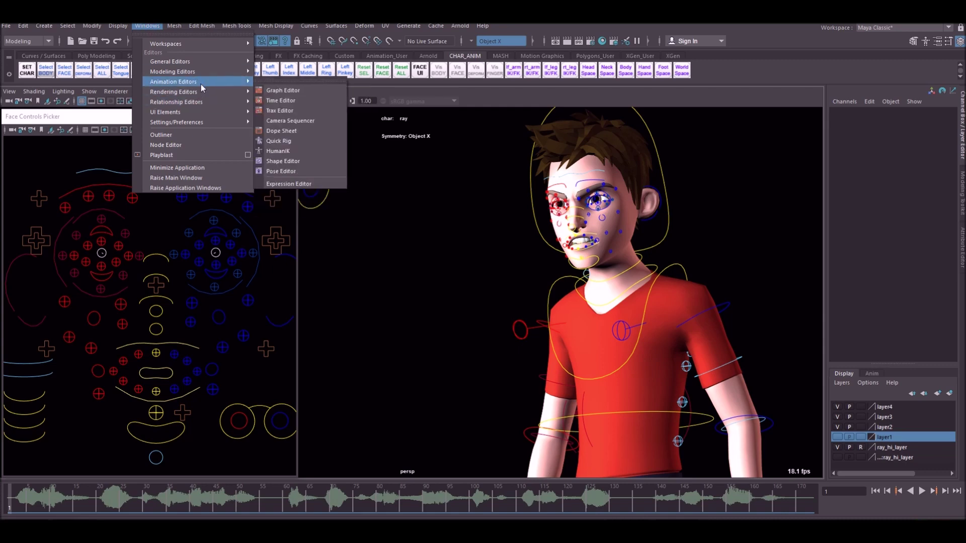
click(283, 91)
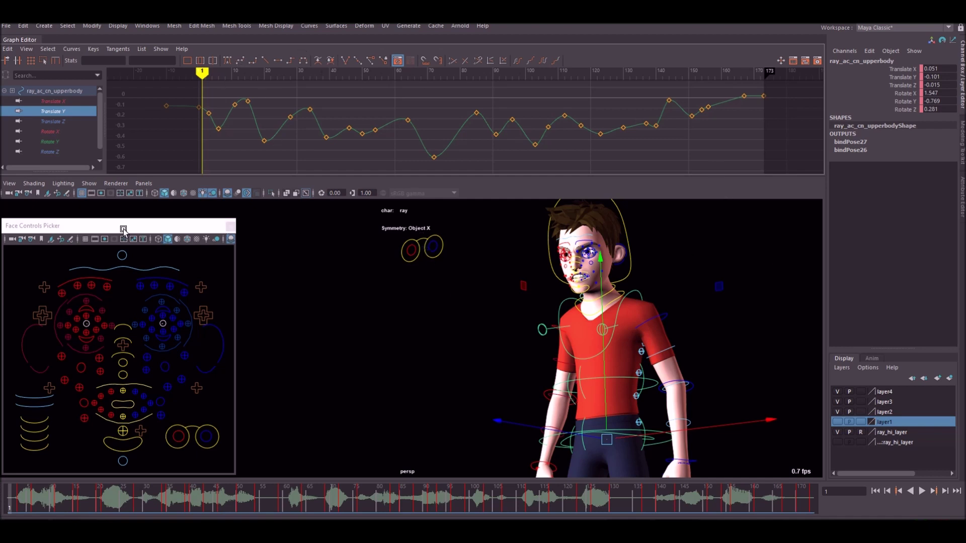
Step: Select the character's upper body control at the hips and isolate its Translate Y curve in the Graph Editor
click(732, 311)
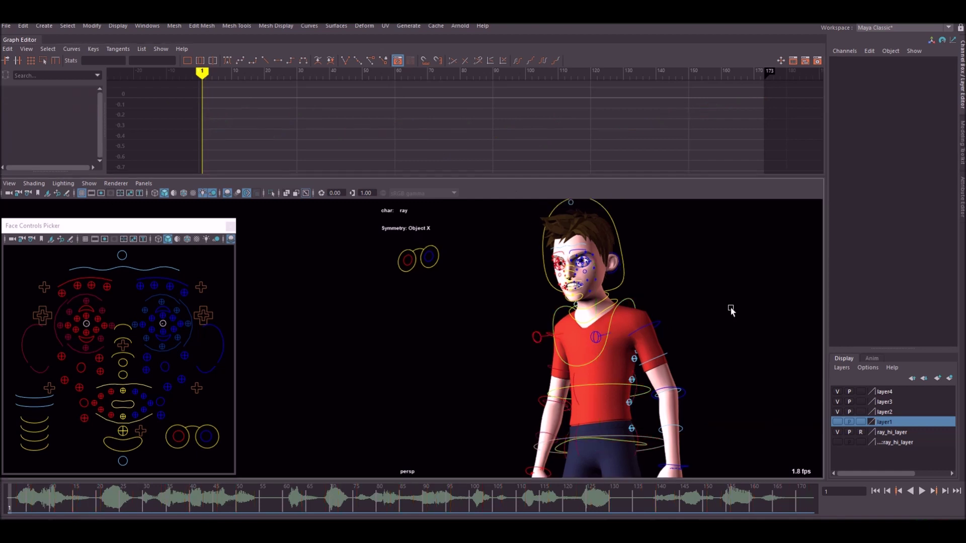
click(652, 440)
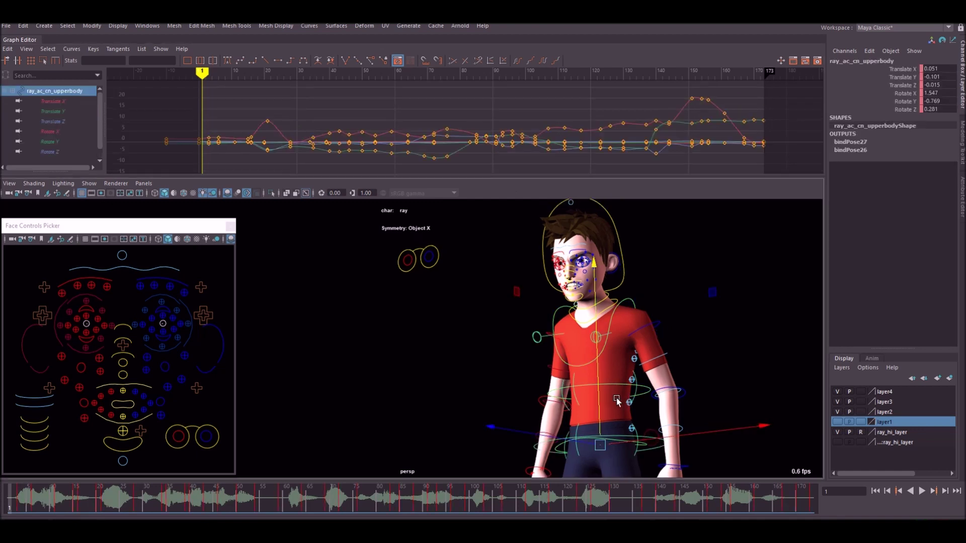
click(598, 432)
click(60, 113)
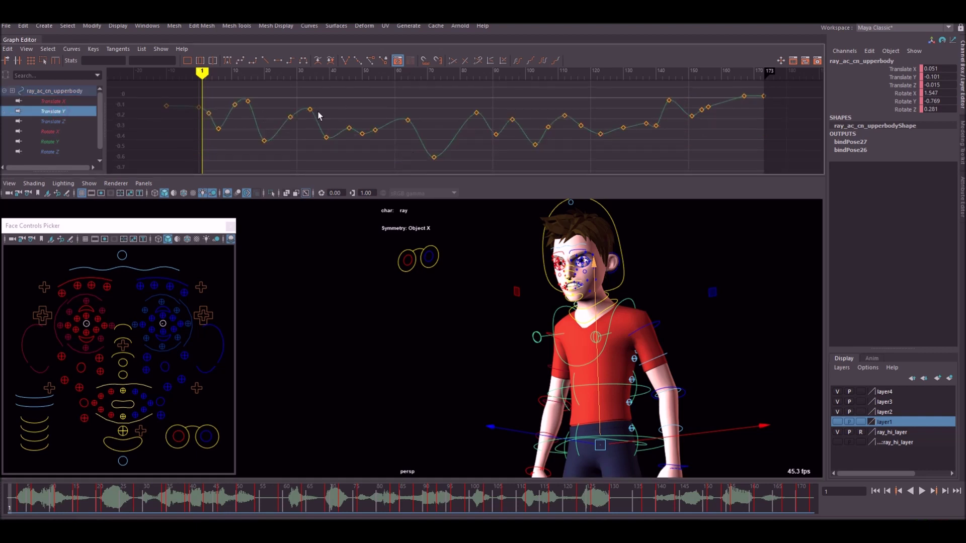
Step: Raise the upper body's Translate Y key at frame 28 to -0.14 and slightly raise the key at frame 20
alt+middle_drag(317, 111, 426, 126)
scroll(406, 129, up, 5)
scroll(406, 129, down, 4)
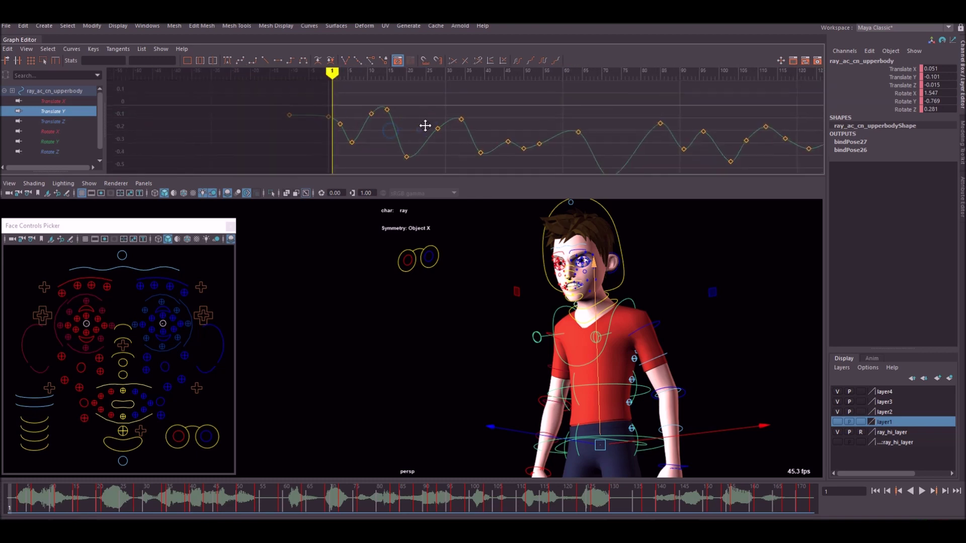
alt+shift+right_drag(402, 130, 423, 131)
alt+middle_drag(417, 132, 395, 154)
scroll(417, 134, up, 3)
drag(67, 496, 109, 506)
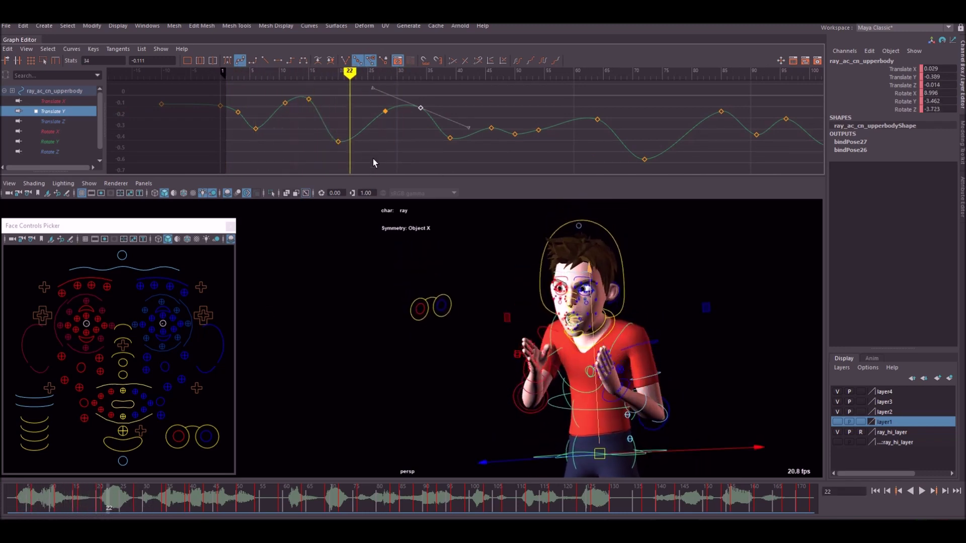
click(338, 142)
middle_drag(335, 144, 392, 127)
click(386, 111)
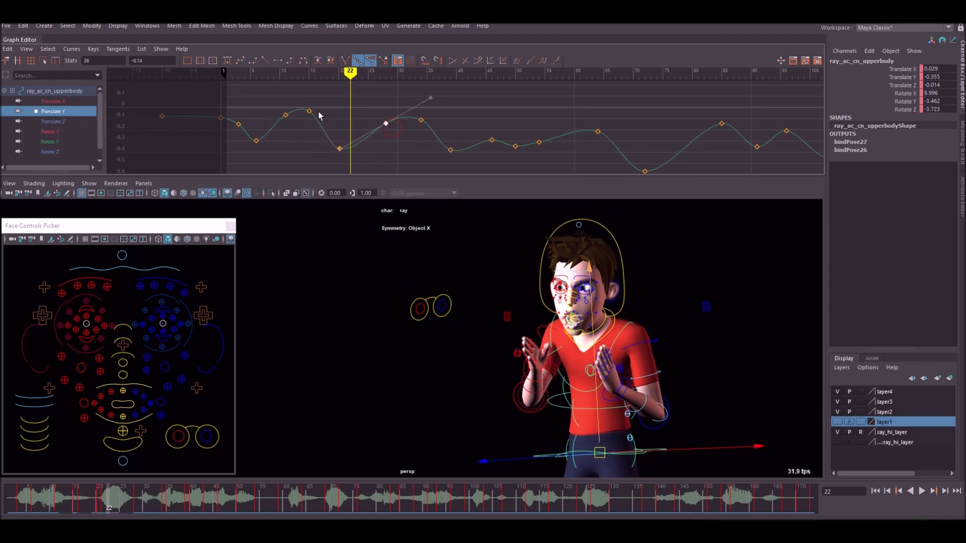
Step: Examine the Translate Y curve from frame 22 to the key at frame 72, scrubbing the animation to frame 54
alt+right_drag(319, 112, 381, 120)
alt+middle_drag(397, 118, 350, 119)
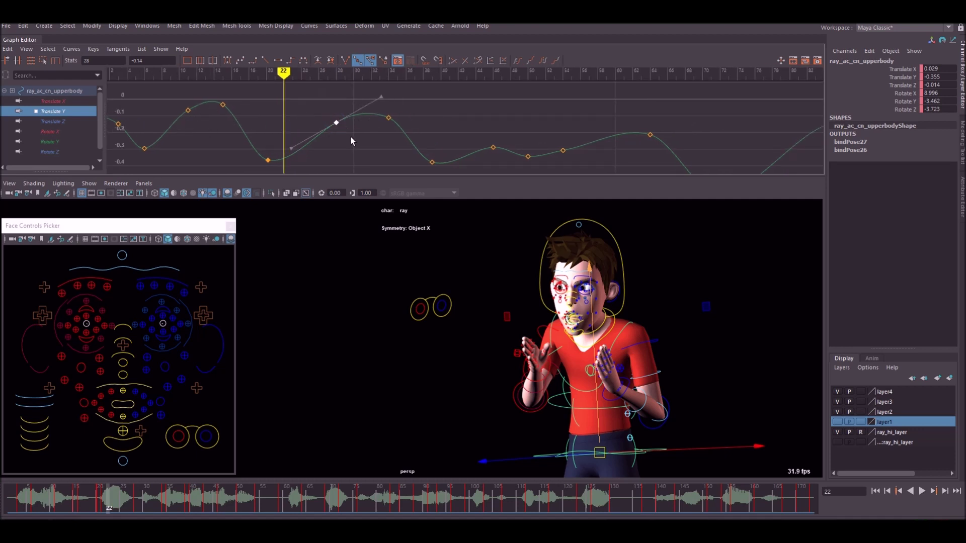
alt+middle_drag(467, 129, 337, 118)
drag(132, 511, 258, 508)
scroll(485, 127, down, 3)
scroll(466, 125, up, 2)
alt+middle_drag(485, 127, 384, 110)
drag(499, 161, 423, 131)
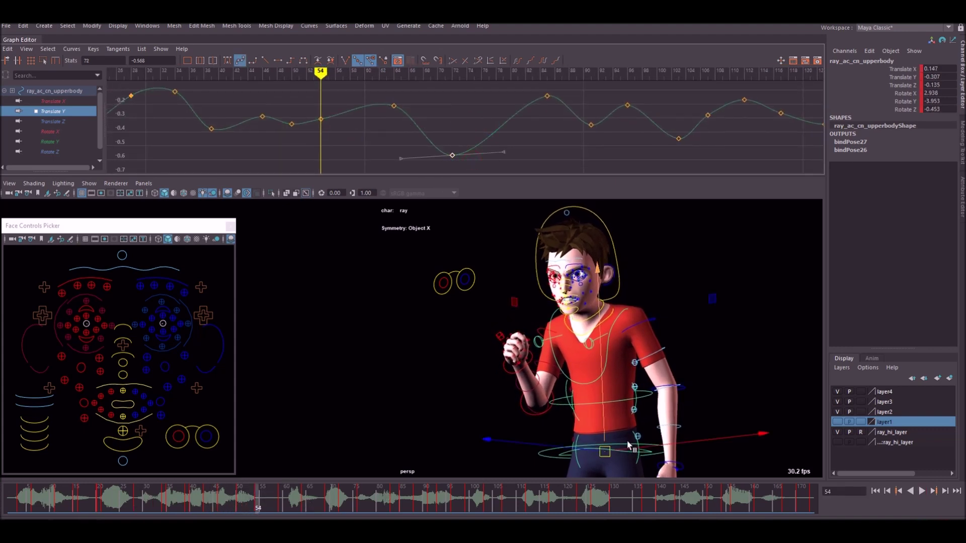
Step: Go to frame 105 and lower the incoming tangent handle of the Translate Y key at frame 107
drag(178, 487, 496, 487)
alt+middle_drag(729, 132, 468, 134)
drag(477, 137, 443, 109)
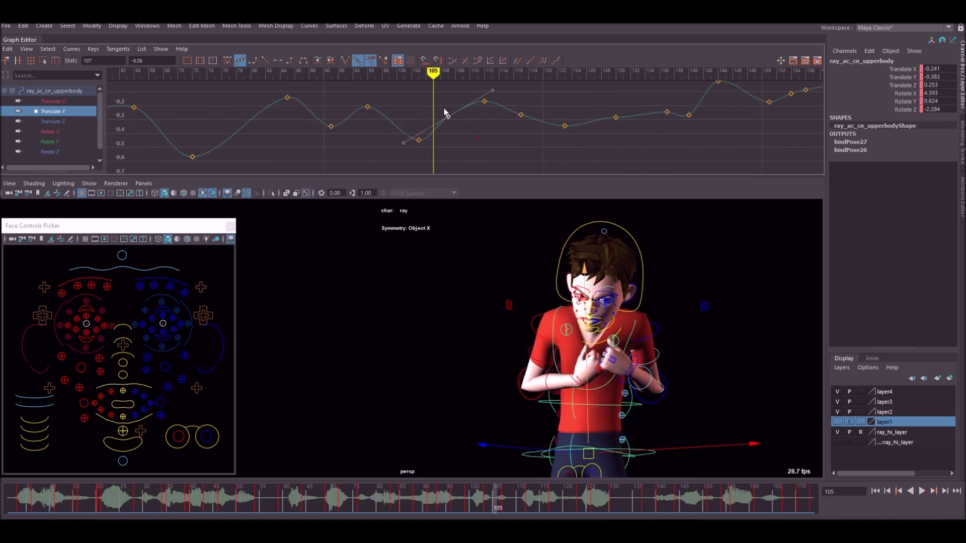
scroll(437, 146, up, 3)
drag(436, 149, 418, 111)
middle_drag(418, 110, 413, 135)
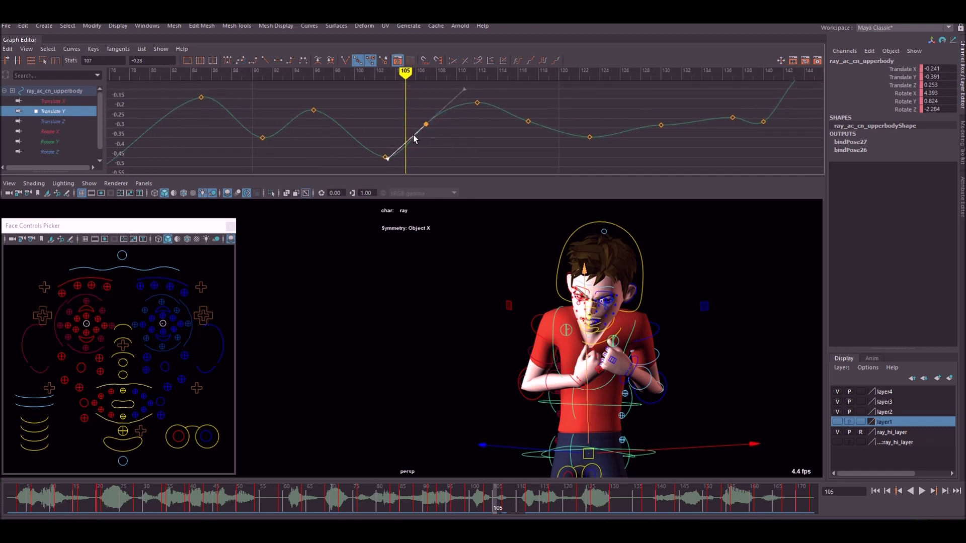
Step: Raise the Translate Y key at frame 117 to about -0.242 and adjust its outgoing tangent
alt+middle_drag(540, 121, 486, 122)
drag(487, 143, 455, 101)
middle_drag(455, 101, 457, 96)
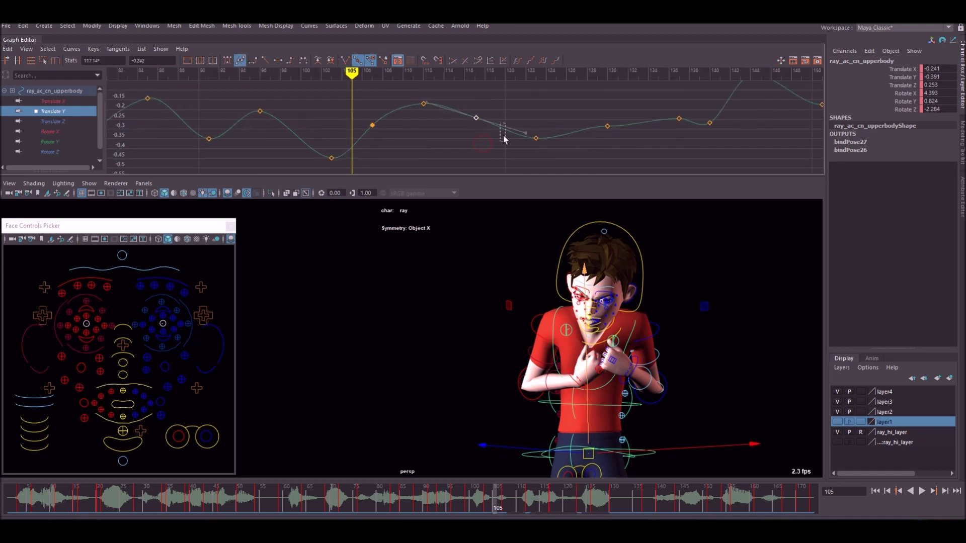
drag(505, 140, 495, 103)
middle_drag(495, 102, 496, 109)
Step: Raise the Translate Y key at frame 130 to about -0.268 and lower the frame 137 key to about -0.268
alt+middle_drag(635, 143, 503, 137)
click(473, 120)
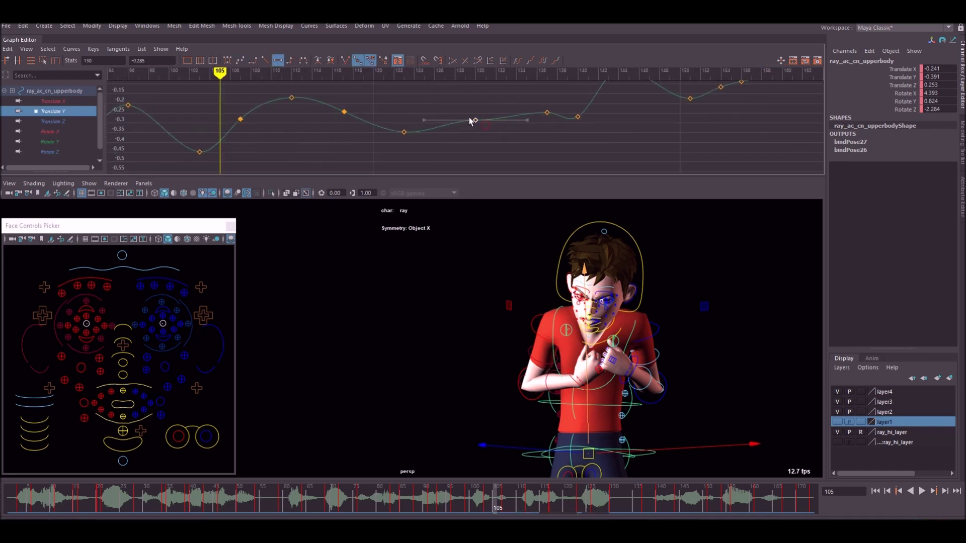
drag(522, 505, 616, 503)
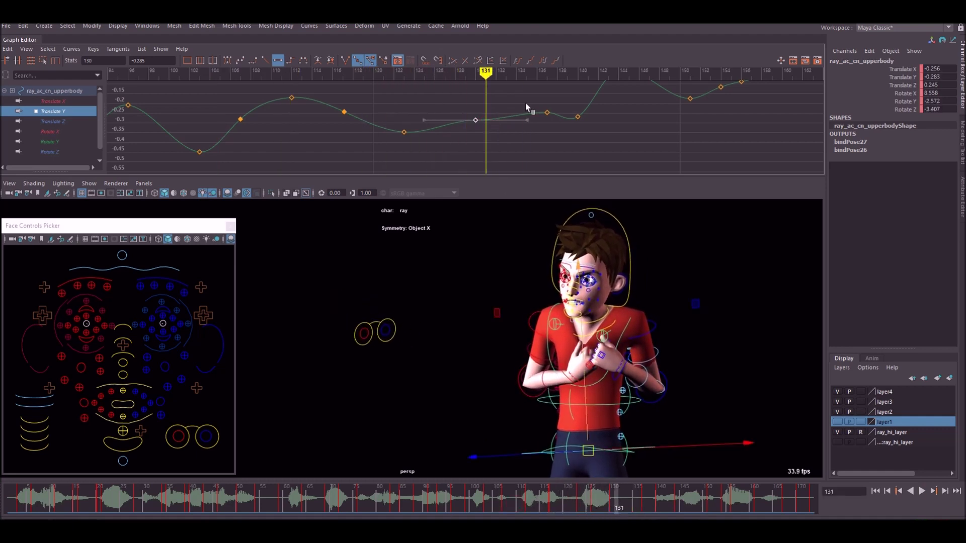
drag(458, 104, 458, 103)
middle_drag(461, 98, 461, 94)
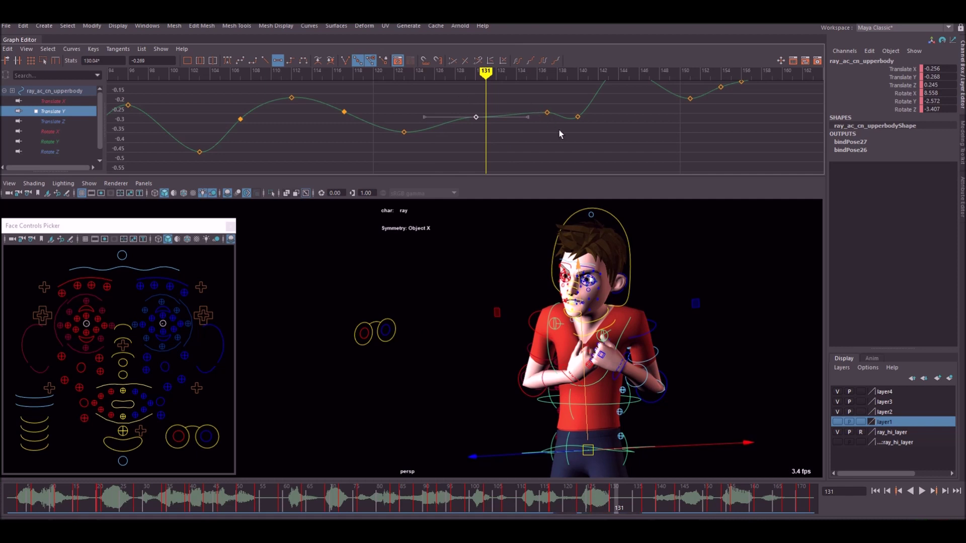
drag(559, 130, 531, 97)
shift+middle_drag(530, 97, 509, 112)
Step: Raise the facing tangent handles of the keys at frames 130 and 137 to round the Translate Y curve between them
alt+shift+right_drag(501, 118, 470, 135)
drag(491, 141, 452, 104)
middle_drag(476, 80, 477, 78)
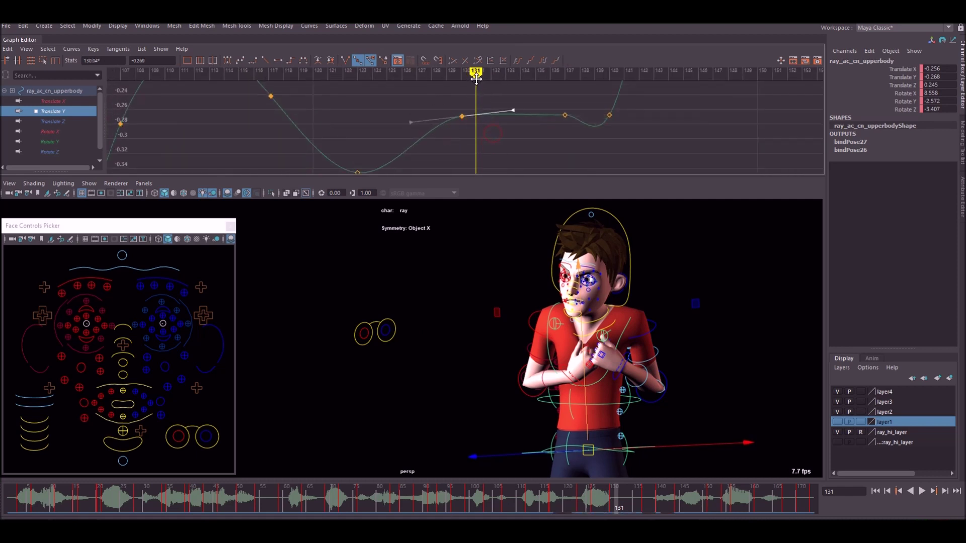
drag(585, 151, 534, 96)
middle_drag(508, 102, 508, 97)
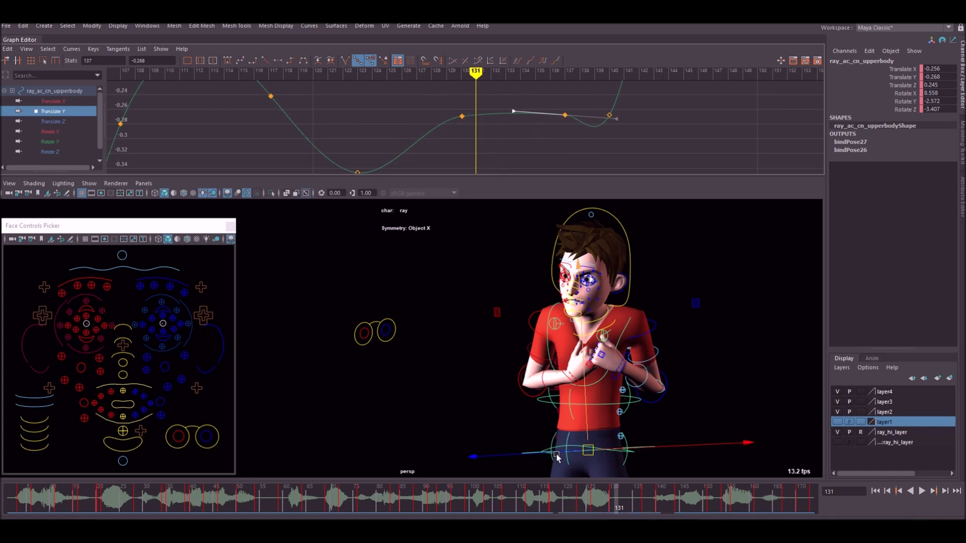
Step: Lower the Translate Y key at frame 140 to about -0.319 and flatten its tangents into a smooth dip
key(alt+v)
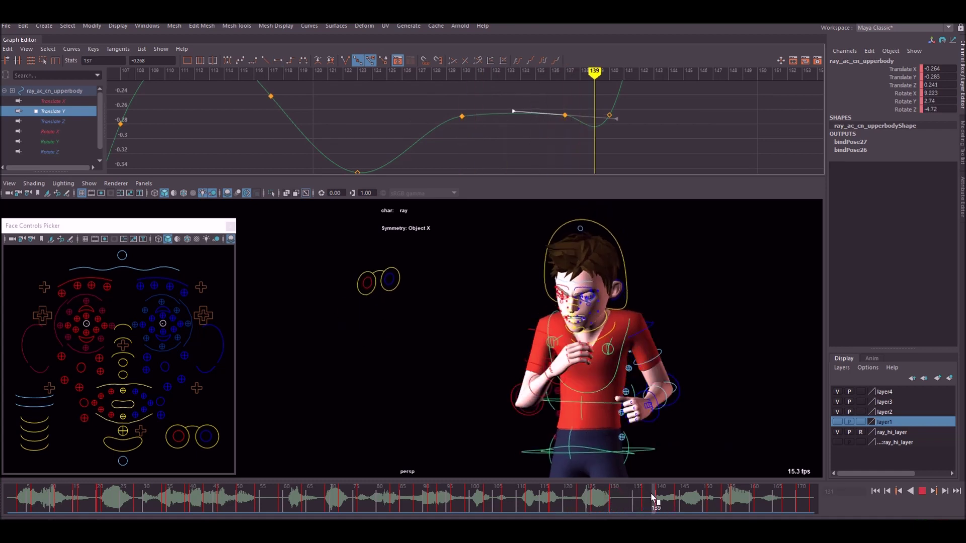
drag(664, 496, 659, 497)
alt+middle_drag(647, 124, 537, 128)
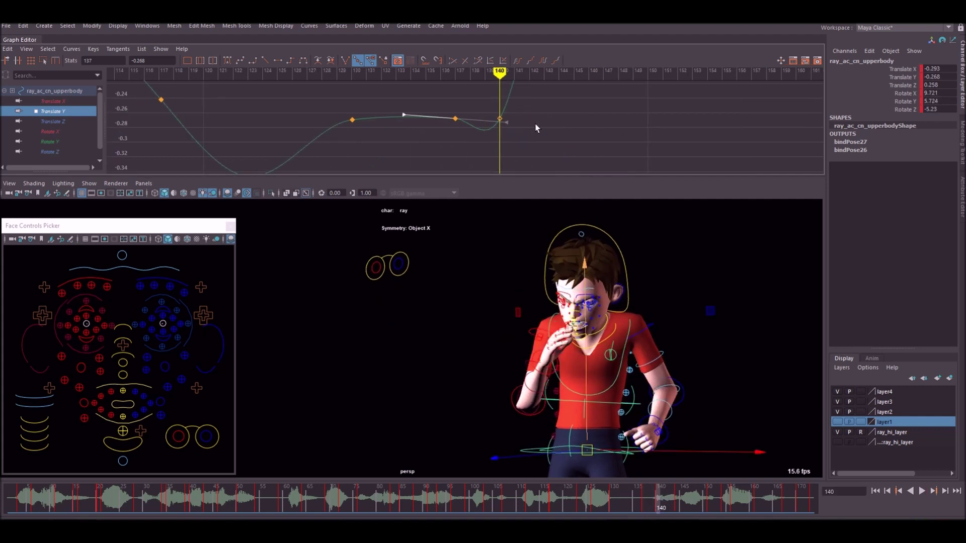
mouse_move(536, 127)
alt+right_down()
mouse_move(520, 126)
mouse_move(543, 128)
alt+right_up()
drag(541, 150, 509, 103)
middle_drag(510, 103, 512, 114)
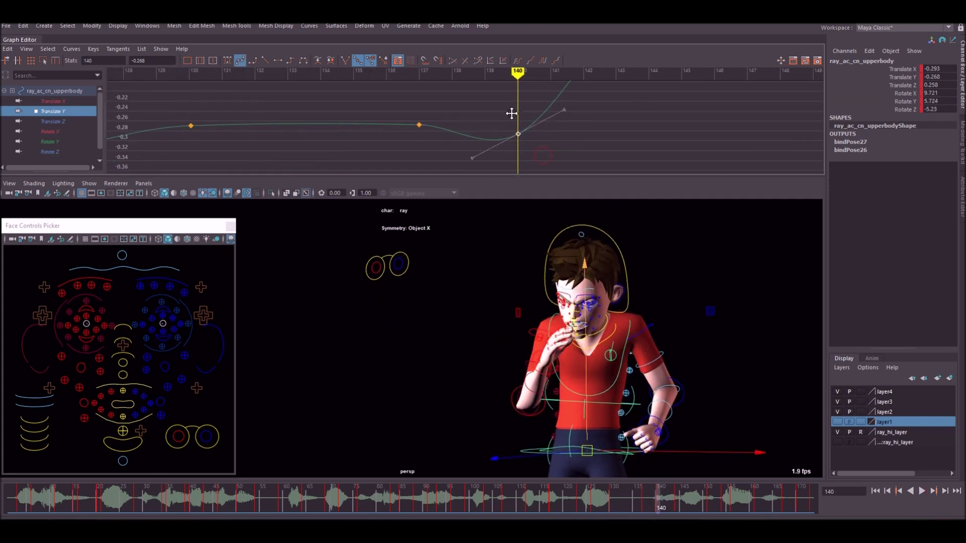
drag(571, 149, 542, 100)
middle_drag(543, 101, 509, 130)
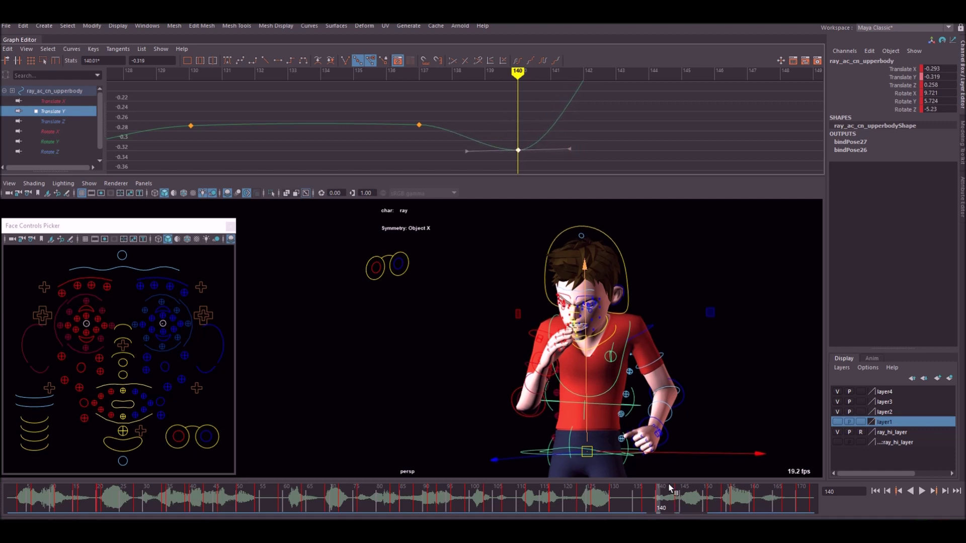
Step: Scrub to frame 147 and raise the outgoing tangent handle of the Translate Y key at frame 144
drag(665, 500, 692, 493)
alt+right_drag(622, 154, 532, 126)
alt+middle_drag(532, 125, 502, 140)
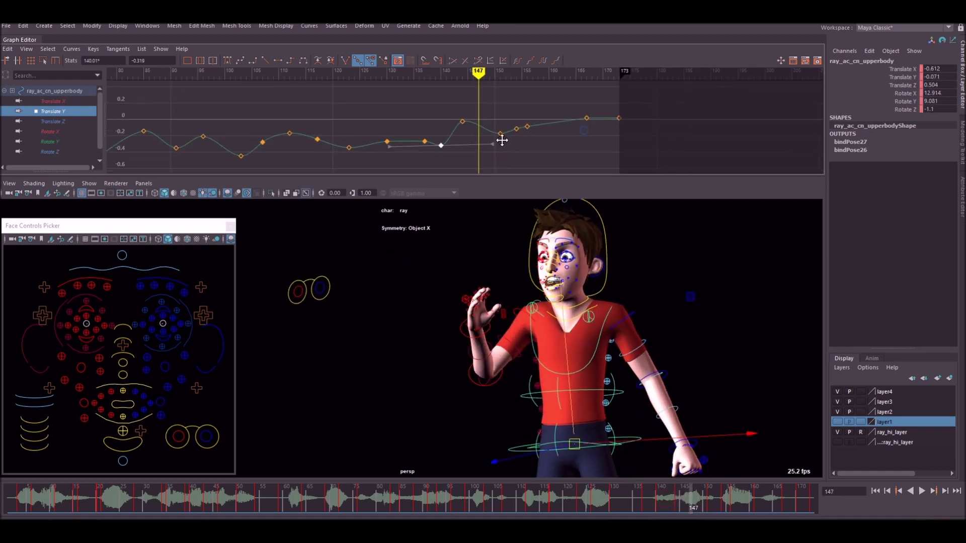
alt+right_drag(502, 140, 584, 130)
drag(483, 134, 422, 105)
alt+right_drag(445, 118, 511, 110)
alt+middle_drag(510, 111, 502, 136)
drag(495, 137, 461, 95)
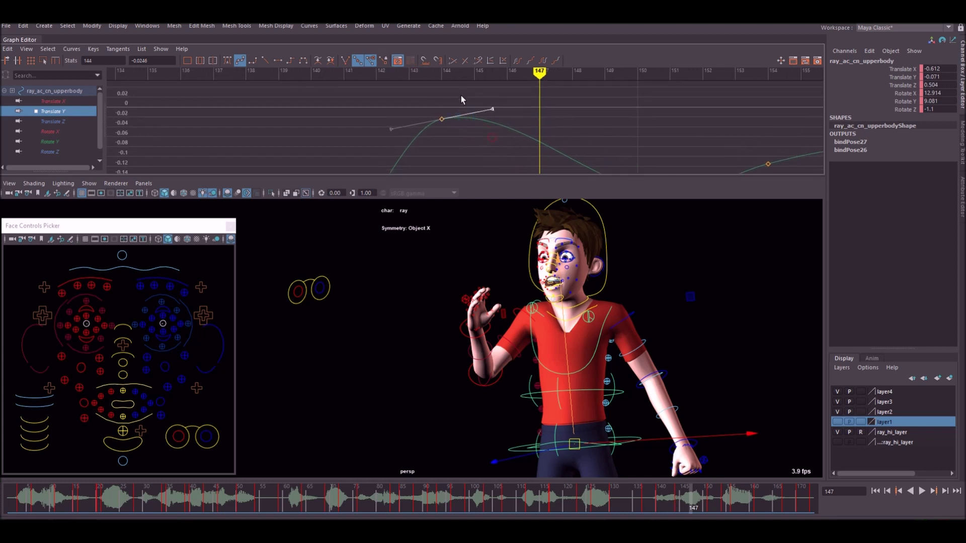
middle_drag(461, 96, 457, 87)
Step: Go to frame 156 and delete the extra Translate Y key at frame 154
alt+right_drag(586, 121, 521, 115)
alt+middle_drag(521, 115, 475, 104)
alt+right_drag(476, 104, 558, 112)
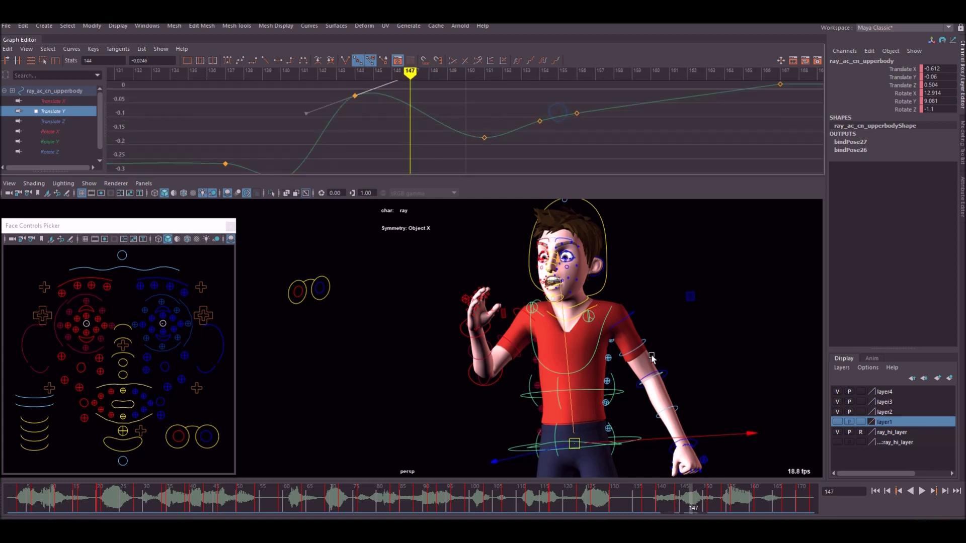
drag(686, 492, 734, 498)
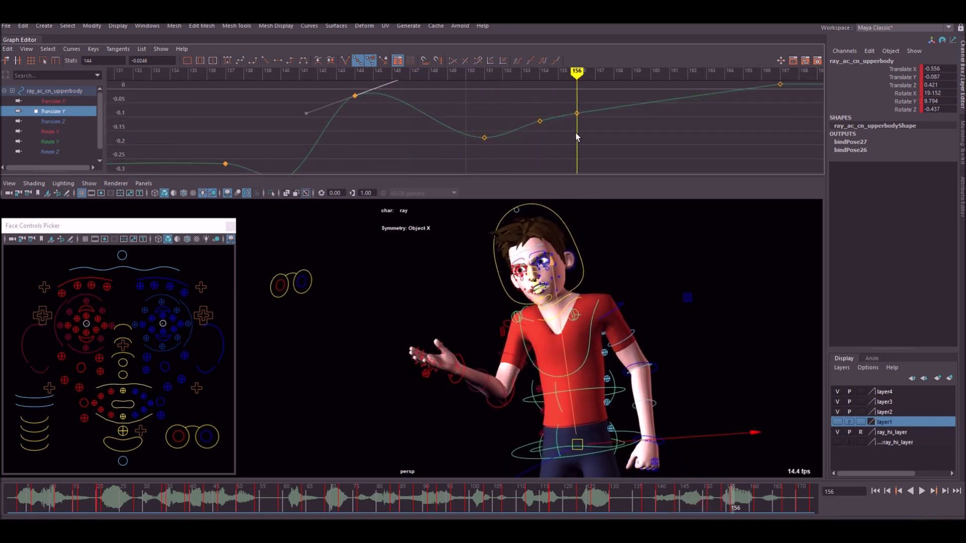
click(540, 122)
key(Delete)
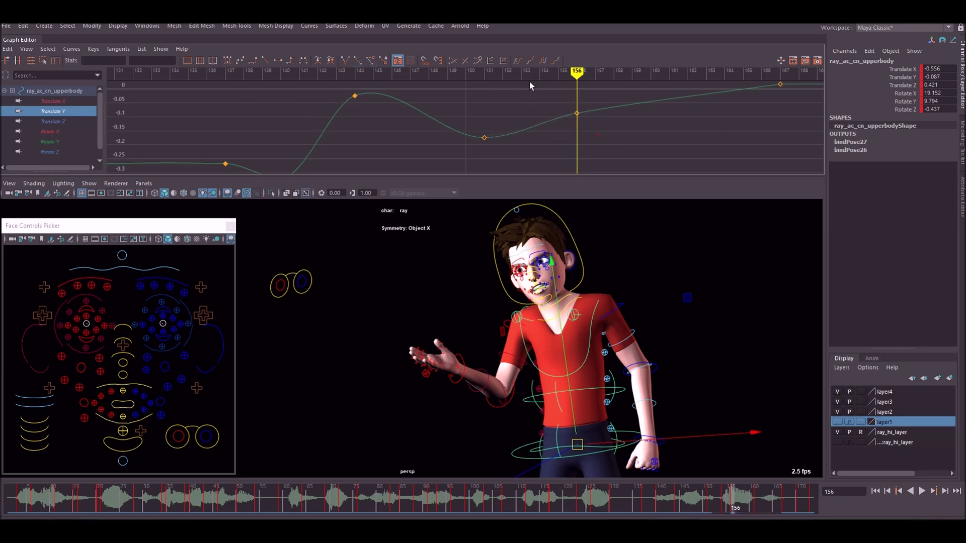
Step: Raise the Translate Y key at frame 156 and adjust its tangent to smooth the rise from the preceding dip
drag(531, 86, 594, 132)
middle_drag(550, 114, 552, 108)
alt+middle_drag(593, 113, 558, 135)
drag(602, 147, 566, 103)
middle_drag(581, 139, 579, 135)
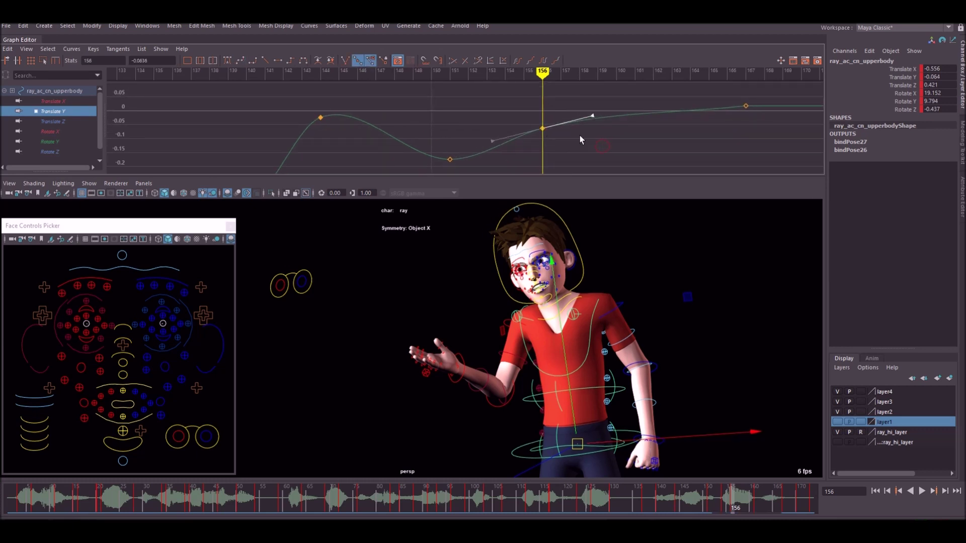
middle_drag(511, 98, 512, 90)
Step: Lower the Translate Y key near frame 167 to about -0.0118 and play back the end of the shot
alt+middle_drag(632, 145, 564, 141)
drag(736, 498, 788, 495)
drag(702, 499, 736, 500)
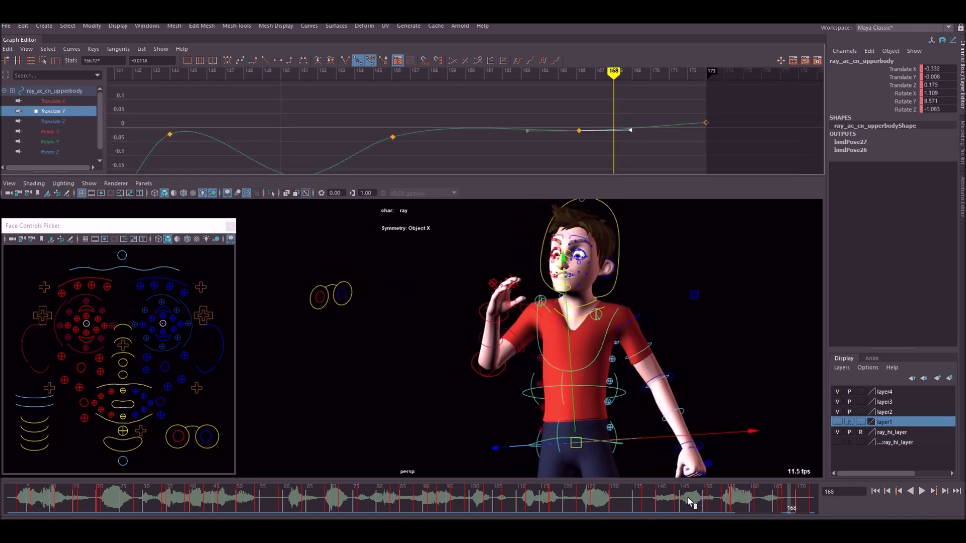
key(alt+v)
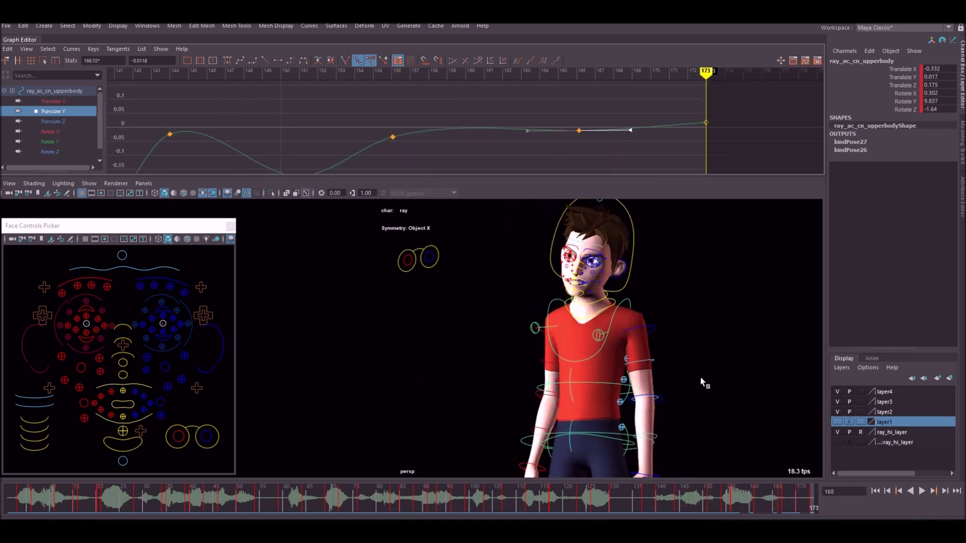
Step: Look over the whole Translate Y curve and switch the graph to the Translate X curve
alt+right_drag(518, 126, 325, 132)
alt+middle_drag(375, 137, 497, 126)
alt+right_drag(496, 126, 466, 124)
alt+middle_drag(317, 132, 352, 138)
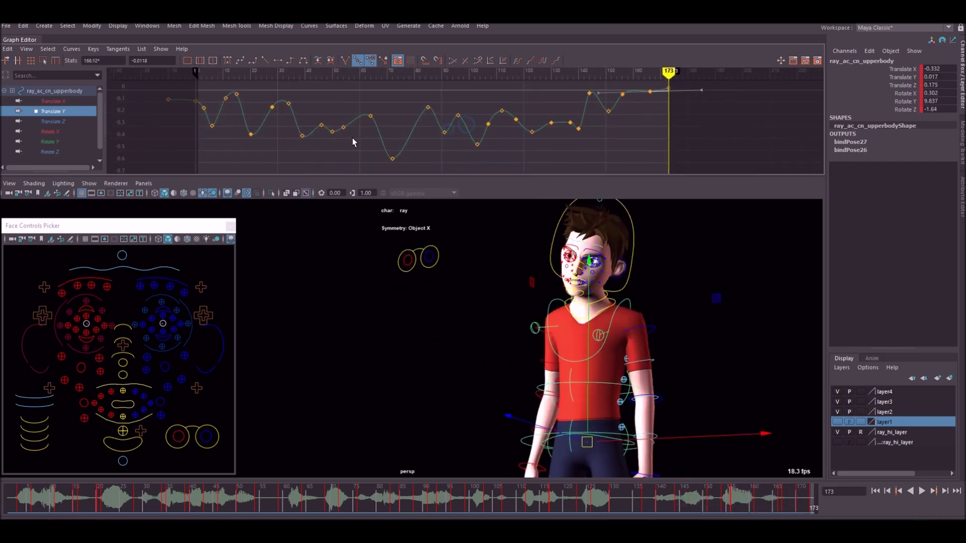
alt+right_drag(497, 122, 440, 108)
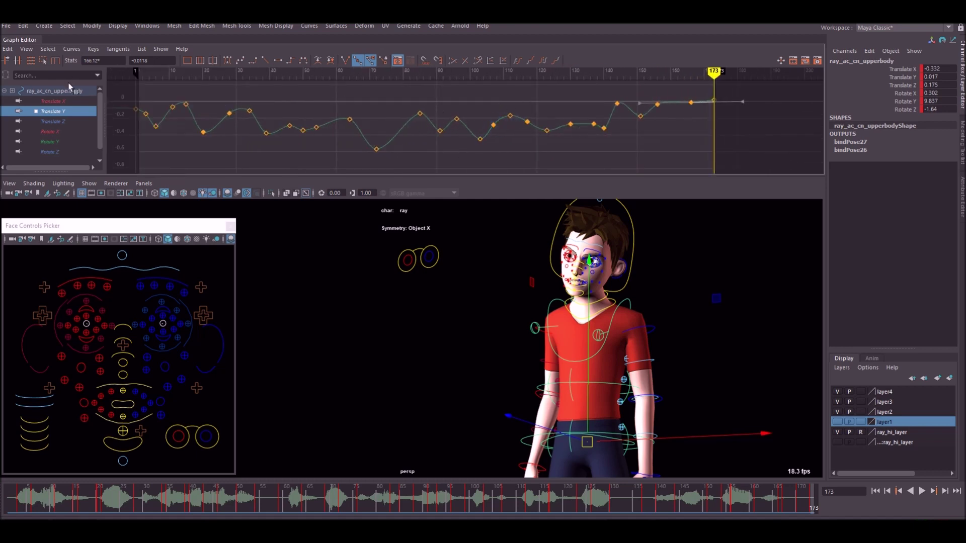
click(64, 101)
alt+middle_drag(361, 110, 463, 132)
mouse_move(462, 132)
alt+right_down()
mouse_move(416, 123)
mouse_move(450, 137)
alt+right_up()
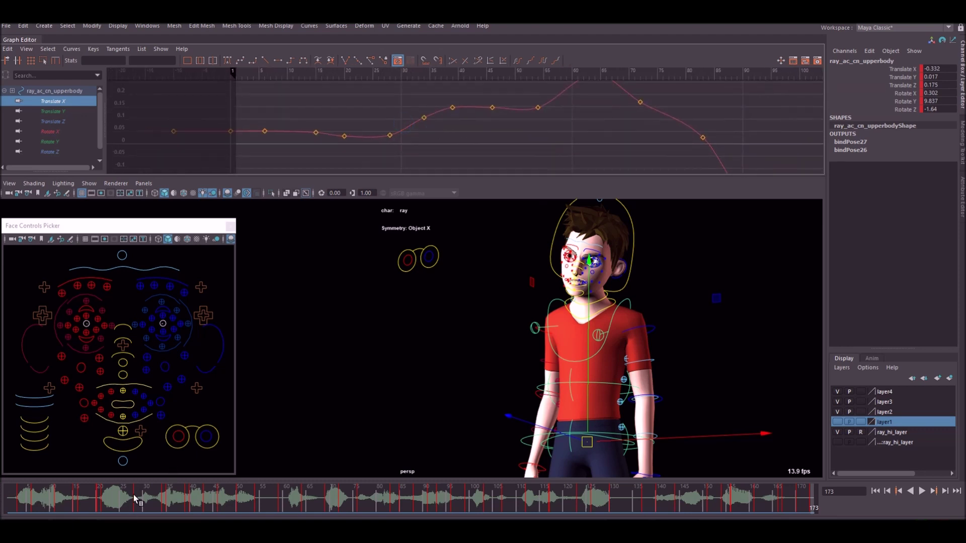
mouse_move(605, 110)
alt+right_down()
mouse_move(580, 116)
mouse_move(594, 109)
alt+right_up()
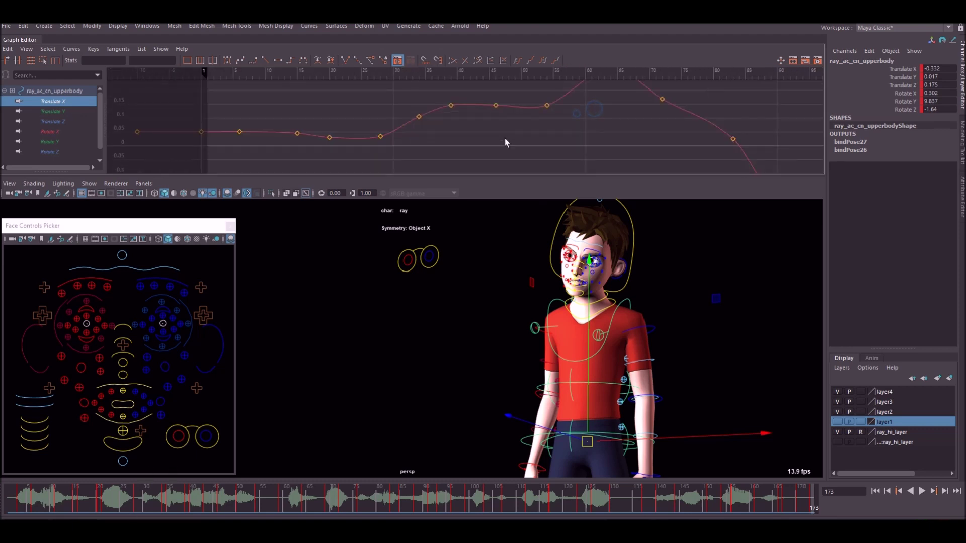
Step: Inspect the Translate X key at frame 46, give the key near frame 96 spline tangents and play back the motion
alt+right_drag(496, 132, 396, 124)
alt+middle_drag(422, 117, 366, 146)
alt+right_drag(430, 131, 480, 134)
drag(470, 149, 426, 103)
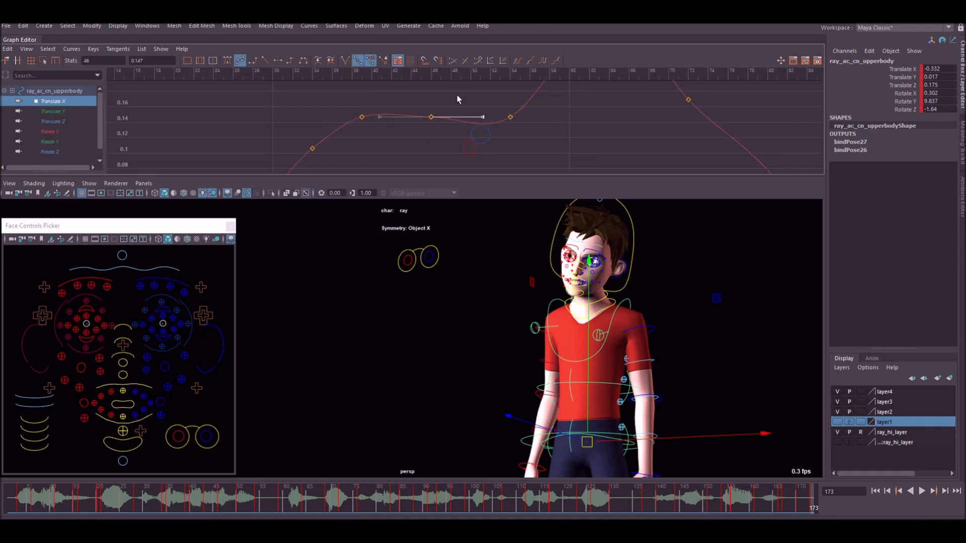
alt+middle_drag(629, 116, 442, 121)
drag(424, 89, 466, 126)
alt+middle_drag(554, 141, 453, 108)
drag(423, 156, 466, 108)
click(240, 61)
key(alt+v)
key(alt+v)
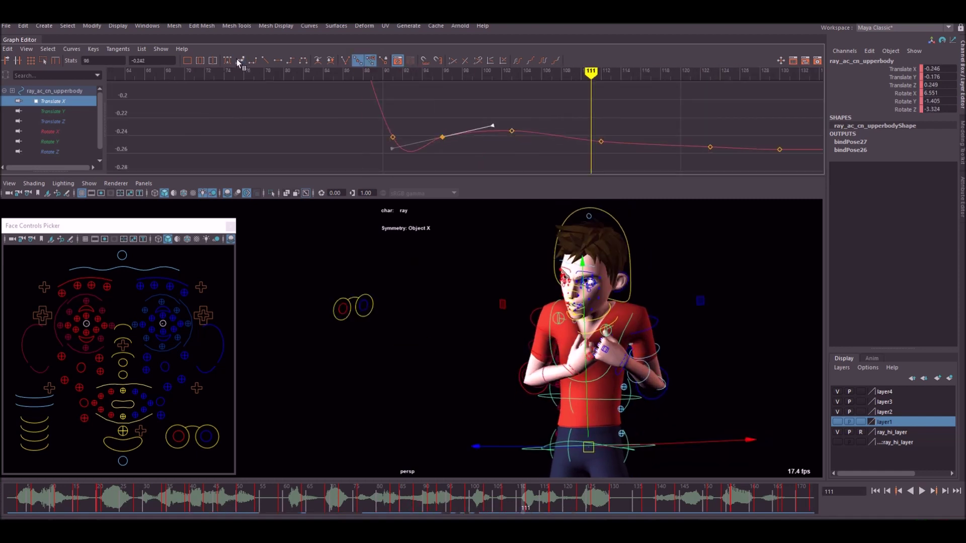
Step: Play back the shot and apply spline tangents to the Translate X keys just after frame 140
click(426, 65)
alt+middle_drag(710, 150, 526, 125)
key(alt+v)
key(alt+v)
alt+right_drag(589, 126, 535, 123)
alt+middle_drag(544, 126, 463, 119)
alt+right_drag(462, 118, 544, 160)
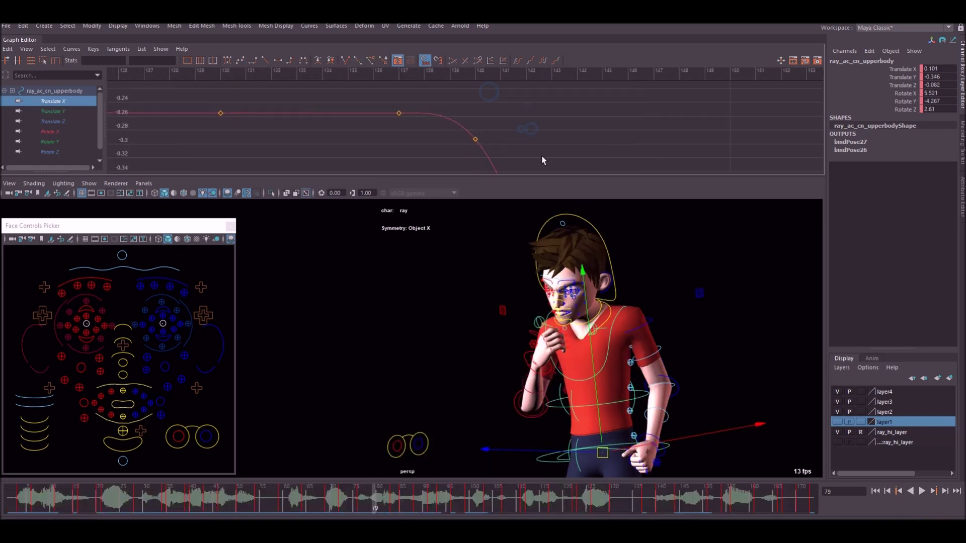
alt+middle_drag(629, 160, 538, 106)
drag(549, 138, 572, 114)
alt+middle_drag(604, 96, 489, 158)
drag(553, 104, 582, 132)
click(240, 61)
Step: Show the Translate Z curve and rework its keys around frames 85 and 97
alt+right_drag(503, 121, 438, 135)
click(52, 121)
click(95, 508)
drag(302, 96, 328, 124)
key(ctrl+z)
key(ctrl+z)
key(ctrl+z)
key(ctrl+z)
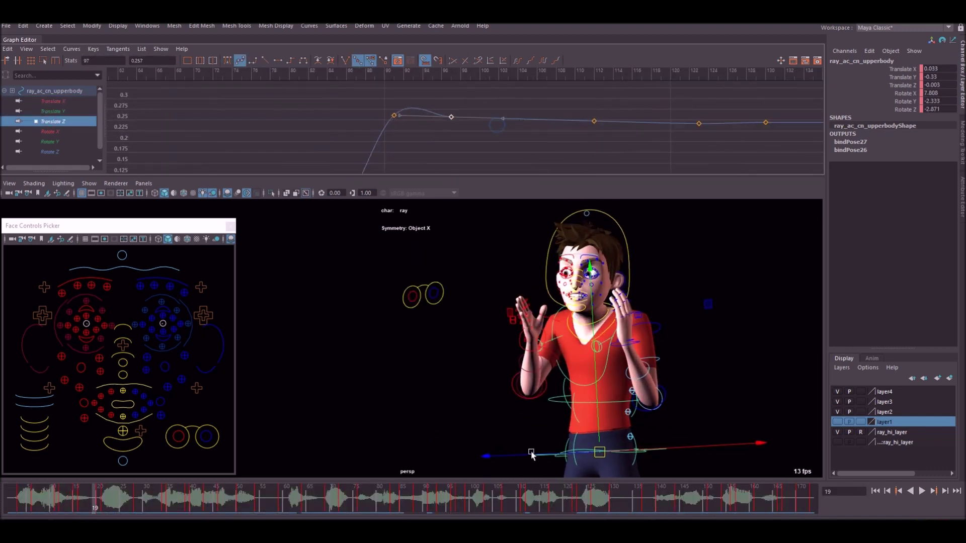
key(ctrl+z)
key(ctrl+z)
key(ctrl+z)
key(ctrl+z)
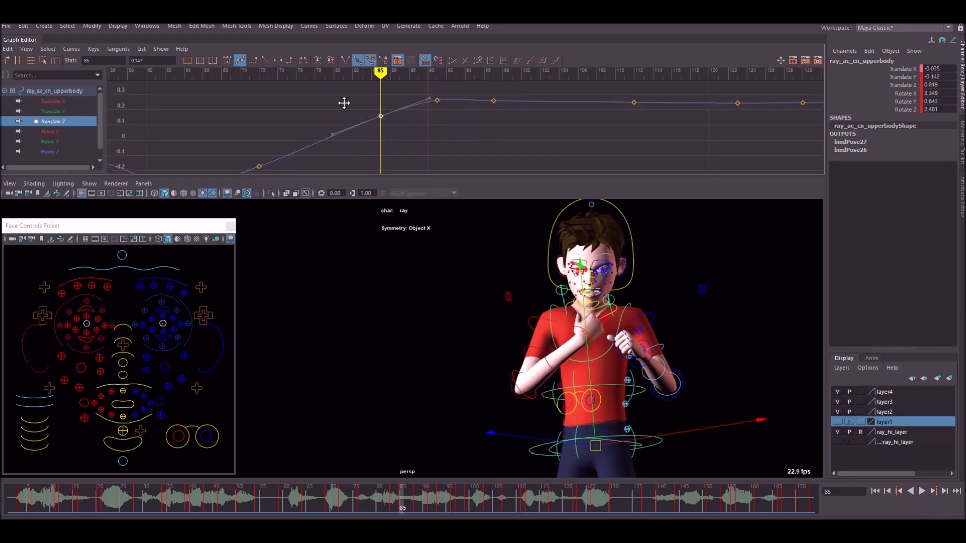
Step: Lower the Translate Z key at frame 137 to about 0.227 and angle the outgoing tangent at frame 165 downward
drag(438, 491, 498, 491)
drag(604, 492, 642, 492)
middle_drag(414, 101, 414, 107)
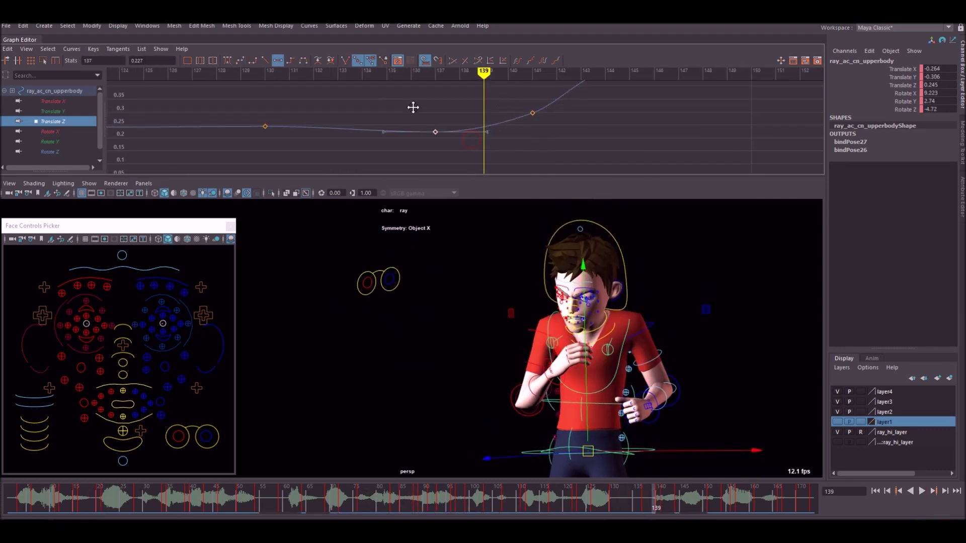
alt+right_drag(591, 99, 512, 128)
key(ctrl+z)
key(ctrl+z)
key(ctrl+z)
key(ctrl+z)
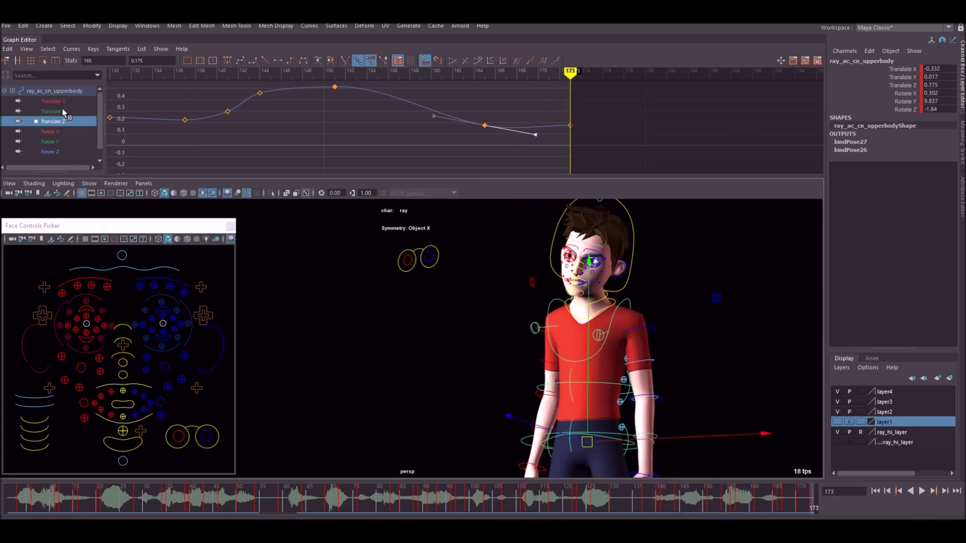
Step: Compare the Translate X, Y and Z curves together while scrubbing back to frame 83
alt+right_drag(333, 117, 486, 135)
click(425, 498)
drag(426, 498, 393, 509)
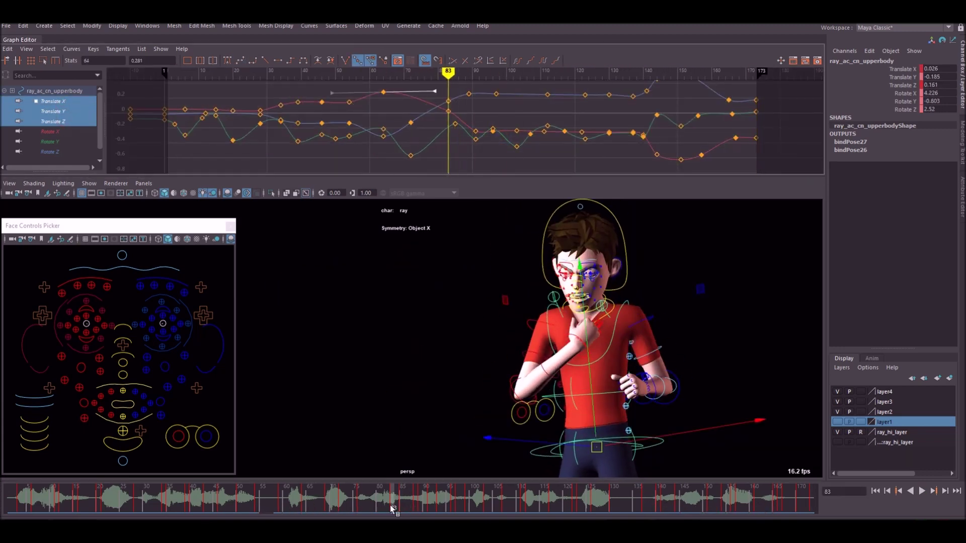
Step: Reselect the upper body control and isolate its Rotate X curve
click(668, 275)
click(630, 444)
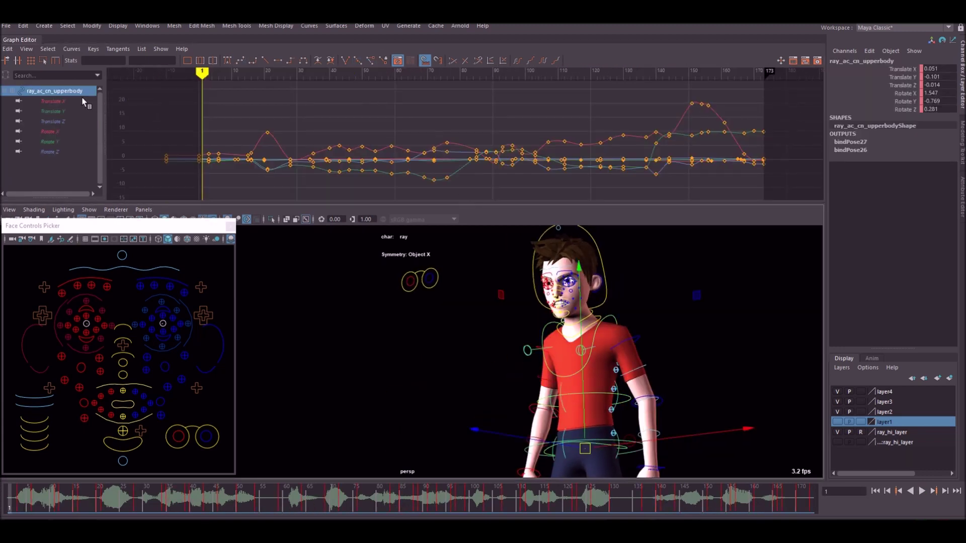
click(62, 129)
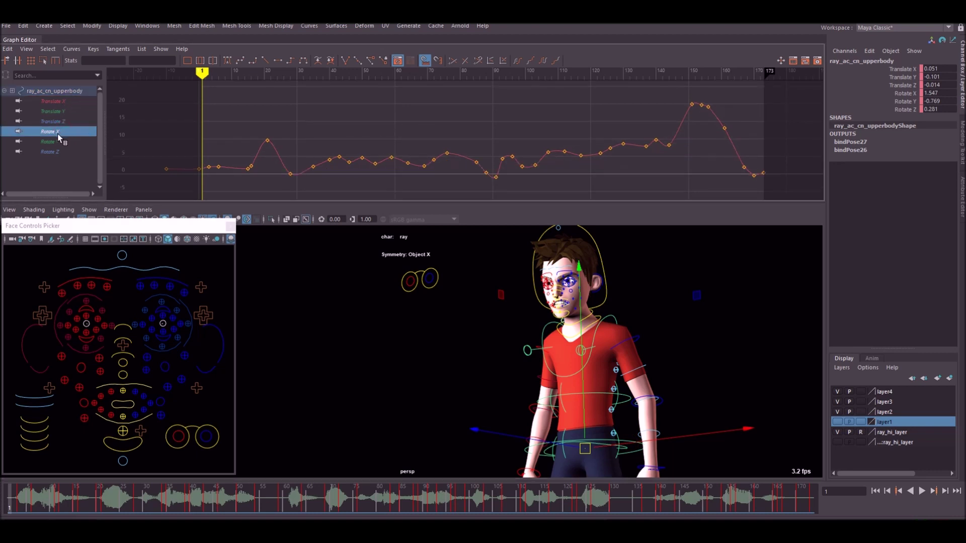
alt+middle_drag(297, 142, 350, 124)
Step: Try rotating the upper body control about its X axis with the Rotate tool
key(e)
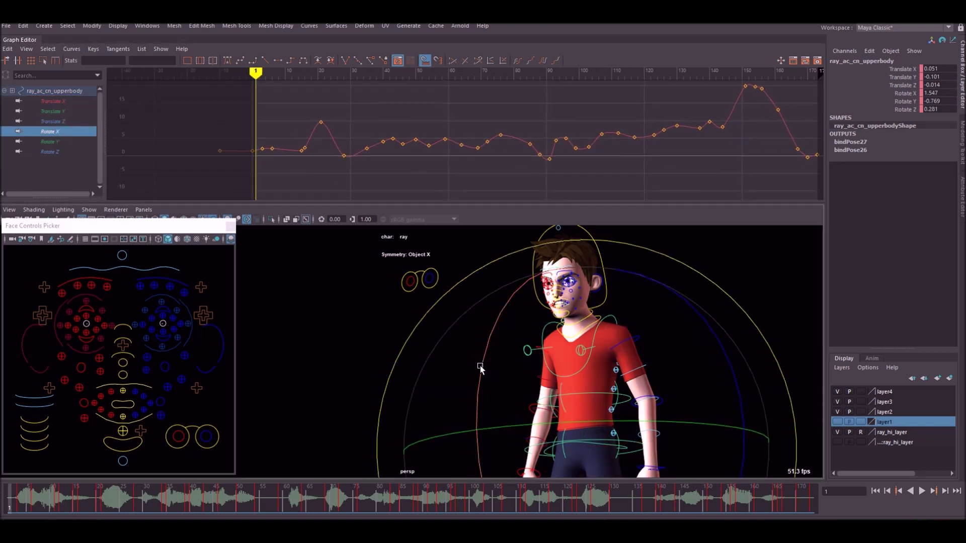
drag(485, 356, 482, 367)
key(ctrl+z)
Step: Play and scrub the opening frames against the Rotate X curve, stopping at frame 8
alt+middle_drag(289, 138, 359, 134)
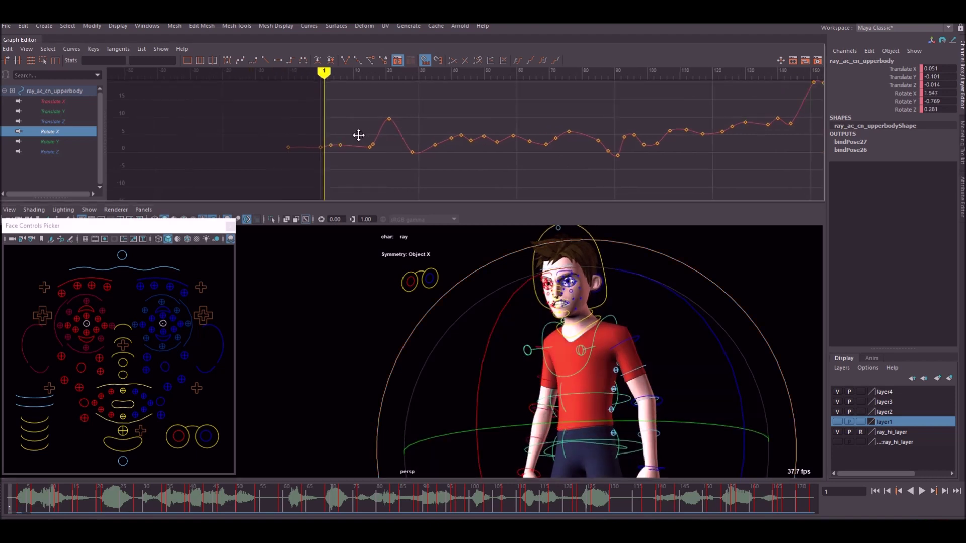
alt+right_drag(360, 135, 418, 144)
scroll(506, 151, down, 5)
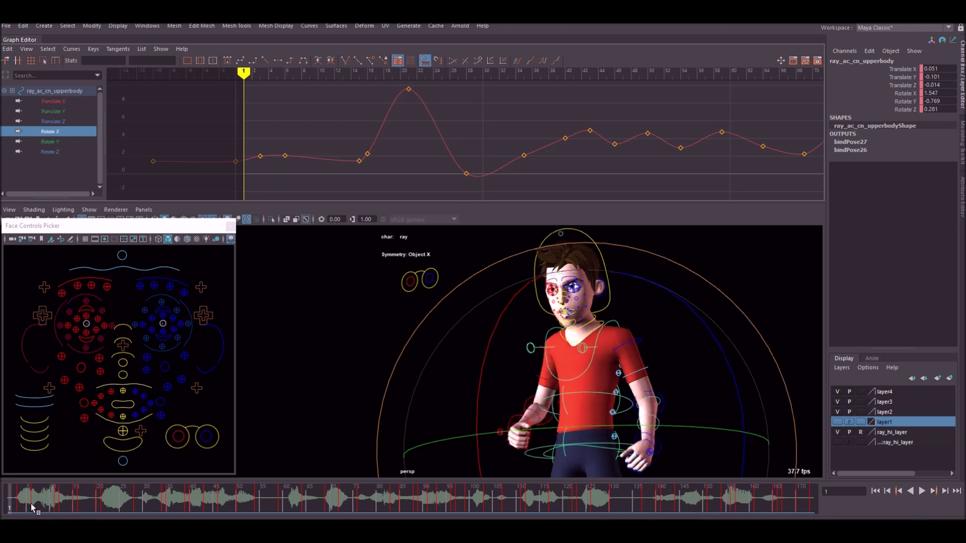
drag(32, 504, 49, 503)
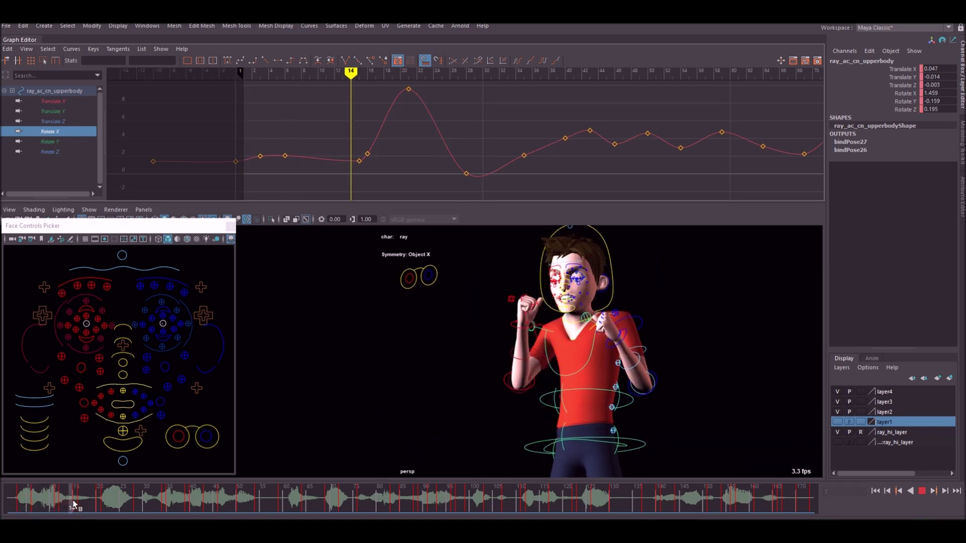
drag(74, 505, 43, 492)
alt+middle_drag(309, 141, 383, 132)
alt+shift+right_drag(435, 134, 397, 138)
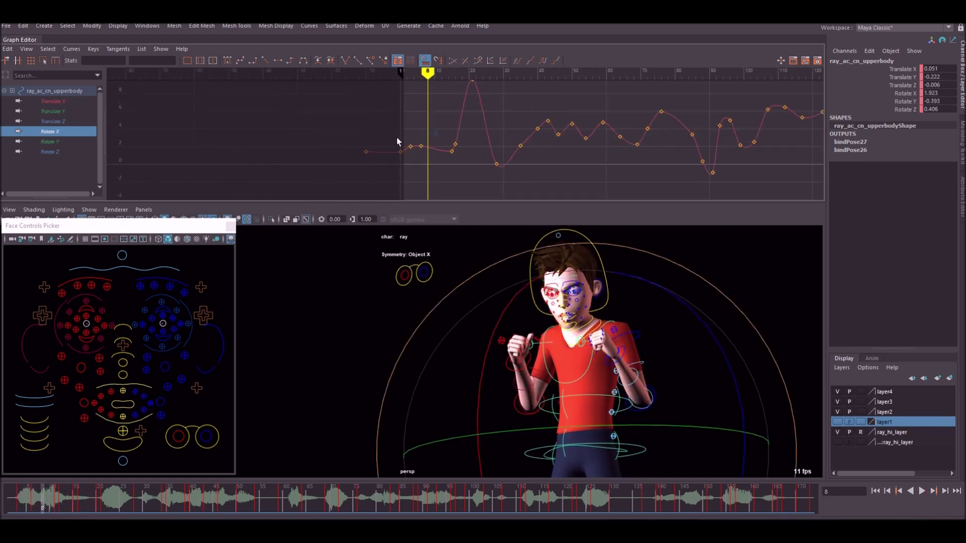
Step: Move the Rotate X keys at frames 4 and 7 to frames 5 and 9, raising the second to about 2.241
scroll(416, 134, up, 8)
drag(384, 173, 280, 108)
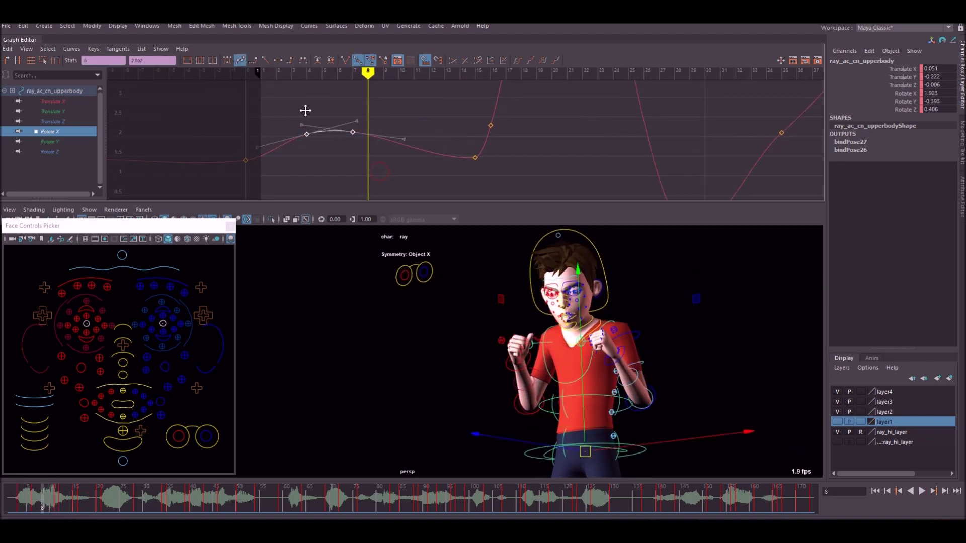
middle_drag(305, 110, 320, 108)
click(406, 152)
drag(394, 176, 343, 121)
middle_drag(352, 111, 362, 110)
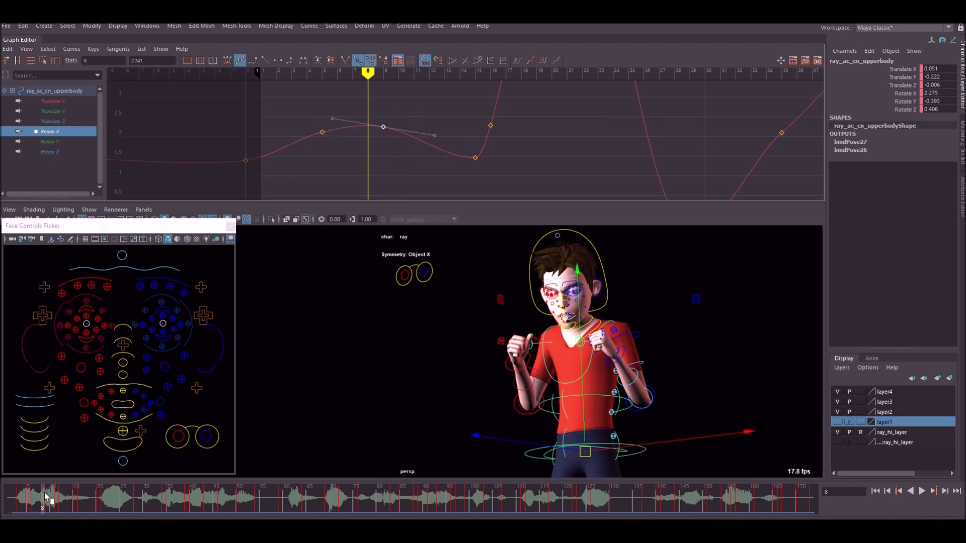
Step: Shift the Rotate X keys at frames 15, 16 and 21 one frame later and place the middle one at frame 18
drag(45, 498, 98, 495)
key(a)
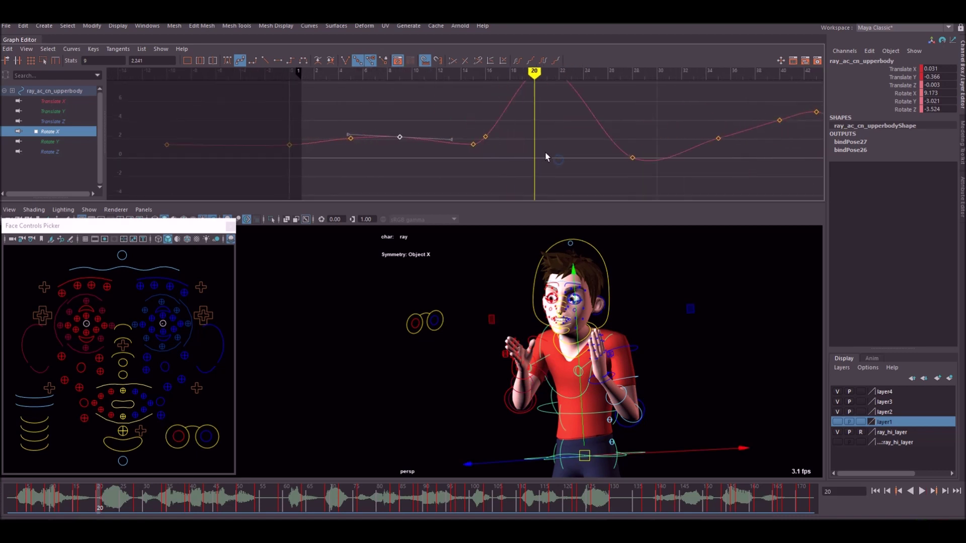
alt+middle_drag(520, 149, 436, 163)
alt+right_drag(437, 163, 469, 162)
drag(514, 173, 292, 94)
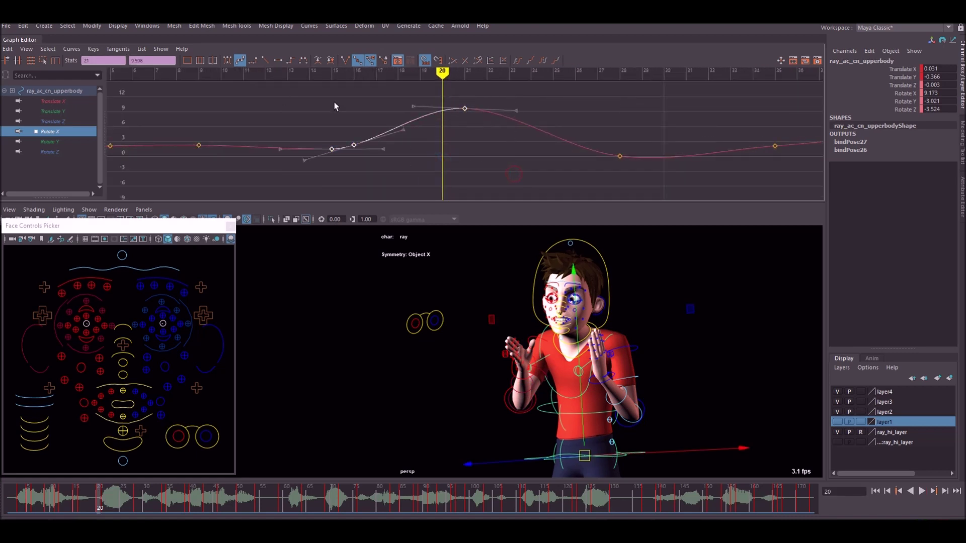
shift+middle_drag(340, 120, 366, 120)
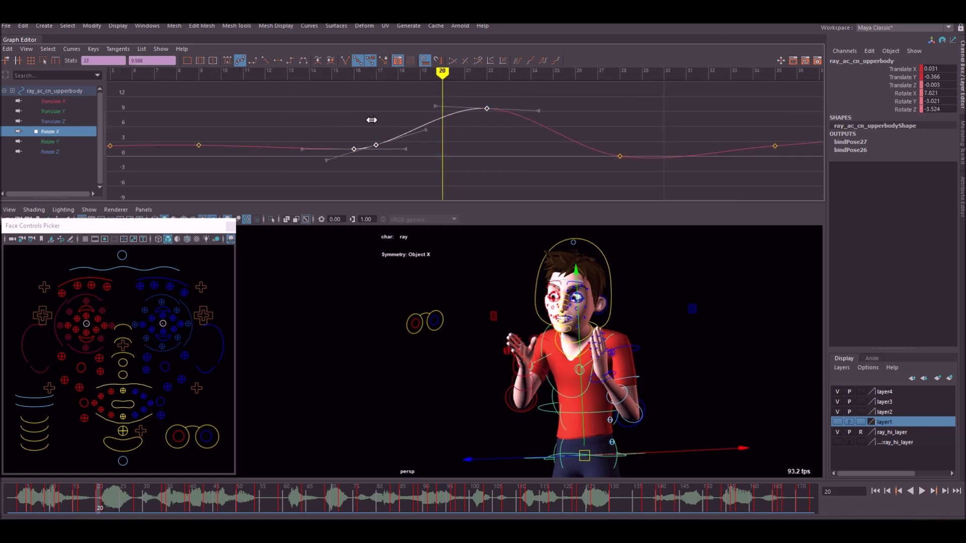
drag(452, 188, 368, 125)
middle_drag(369, 124, 393, 121)
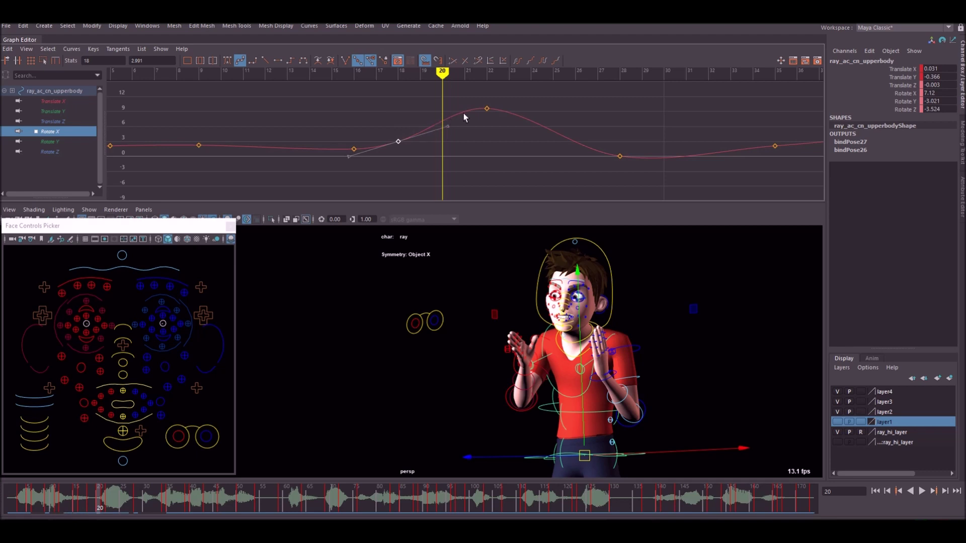
Step: Move the Rotate X peak key from frame 22 to frame 23 and raise its outgoing tangent
mouse_move(106, 491)
mouse_down()
mouse_move(126, 489)
mouse_move(99, 484)
mouse_move(114, 482)
mouse_up()
drag(521, 141, 450, 91)
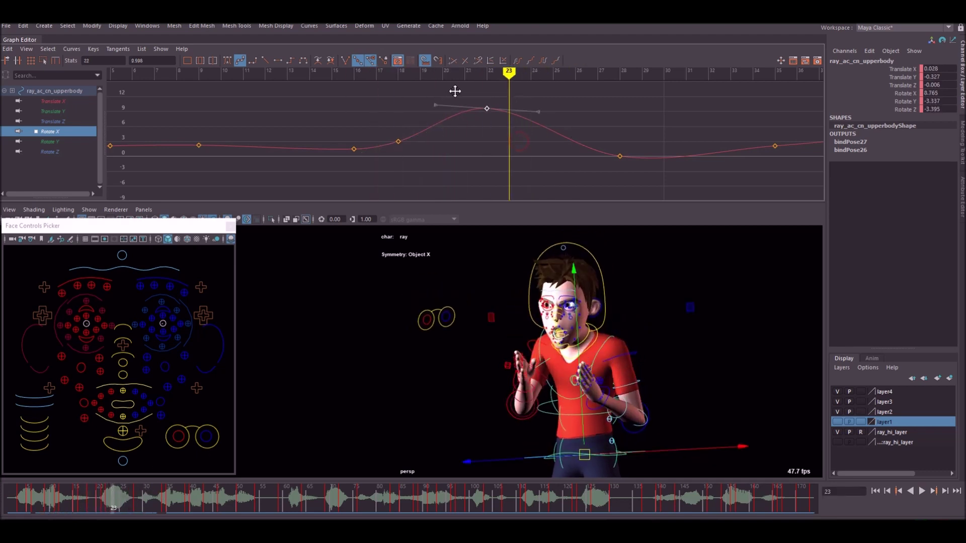
middle_drag(455, 91, 459, 91)
middle_drag(536, 92, 540, 79)
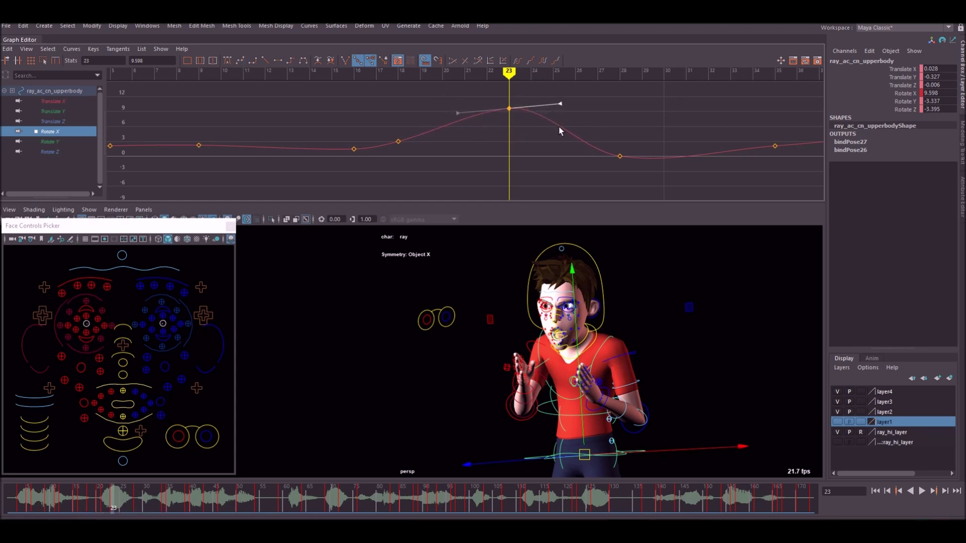
Step: Scrub to frame 29, raise the Rotate X key at frame 28 to about 4.625 and adjust the tangents around it
drag(116, 496, 142, 499)
drag(633, 173, 567, 131)
middle_drag(569, 134, 580, 108)
alt+middle_drag(671, 141, 536, 133)
middle_drag(449, 113, 463, 110)
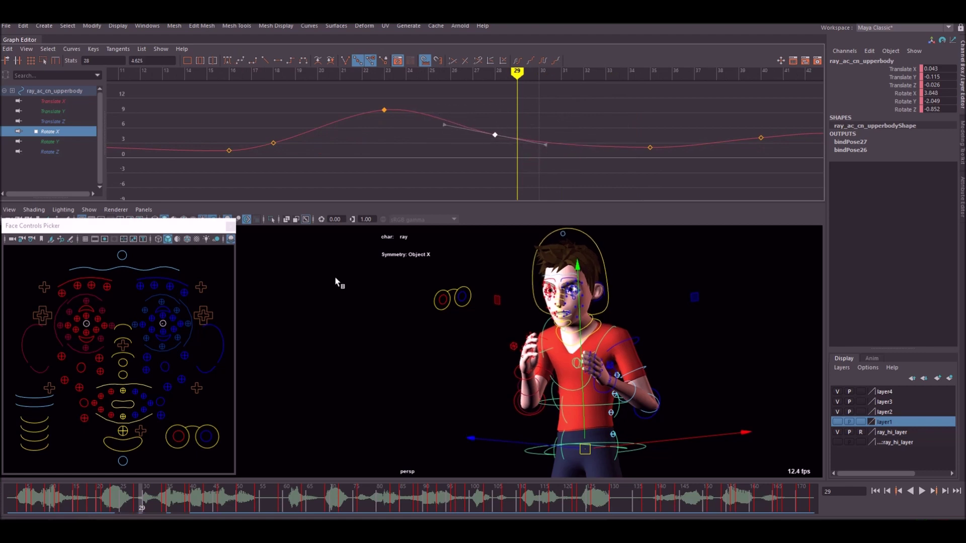
Step: Scrub to frame 32 and raise the Rotate X key at frame 35 to about 2.601
drag(153, 507, 156, 504)
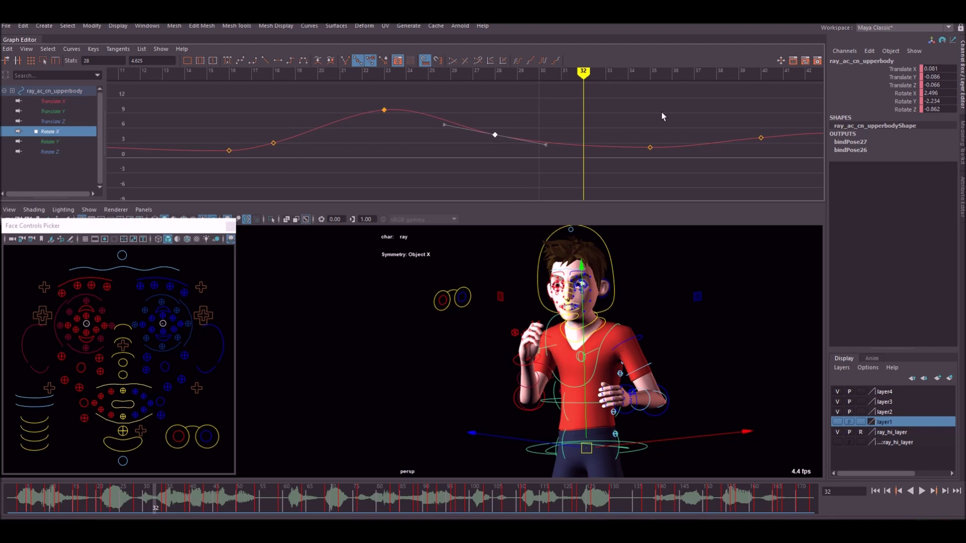
alt+middle_drag(487, 146, 411, 156)
click(575, 157)
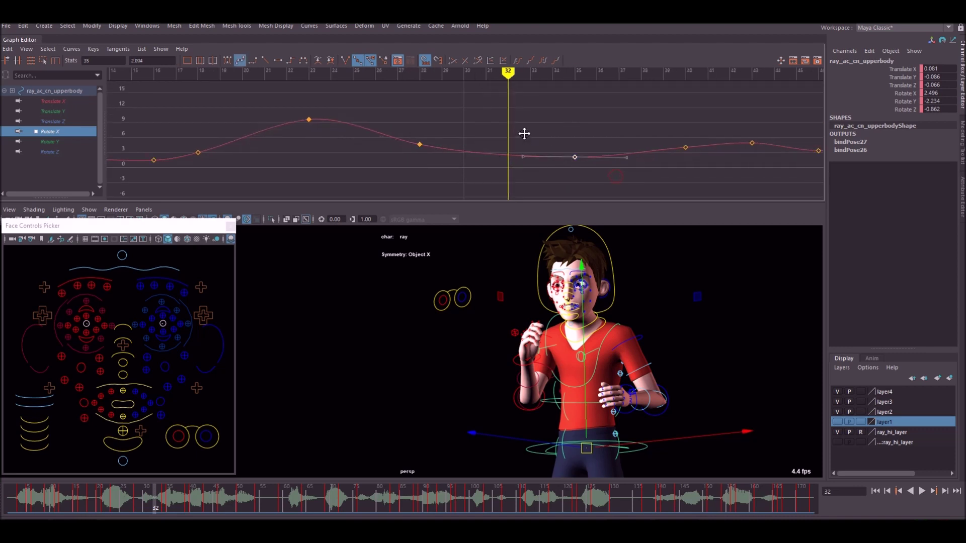
middle_drag(524, 135, 525, 132)
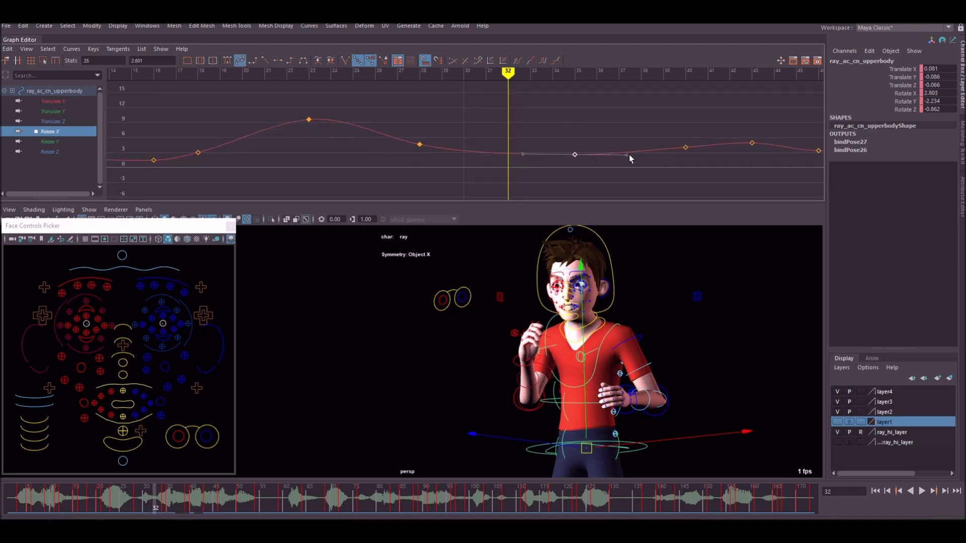
Step: Steepen the tangents of the Rotate X key at frame 40
alt+middle_drag(653, 146, 457, 136)
mouse_move(505, 150)
alt+shift+right_down()
mouse_move(485, 151)
mouse_move(511, 156)
alt+shift+right_up()
alt+middle_drag(512, 156, 518, 151)
drag(524, 146, 472, 110)
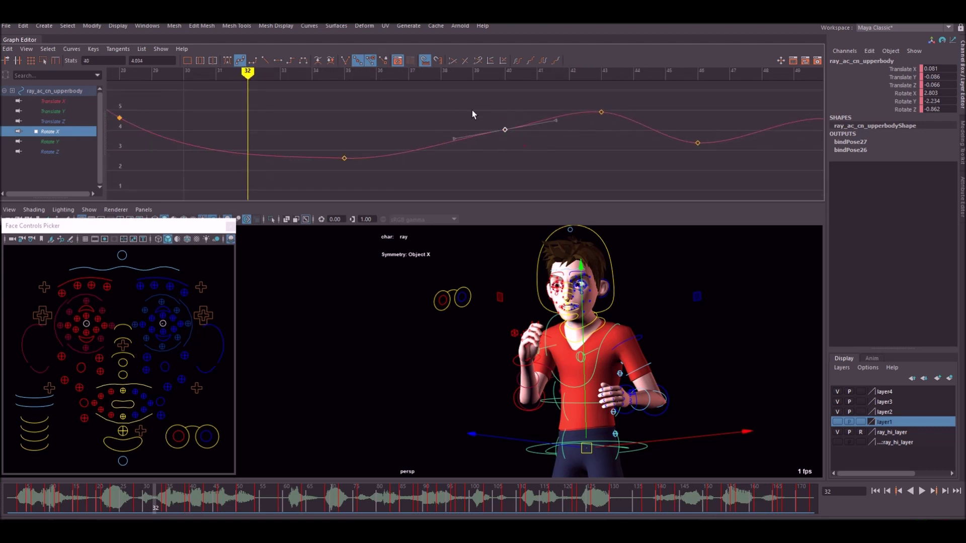
middle_drag(524, 105, 520, 100)
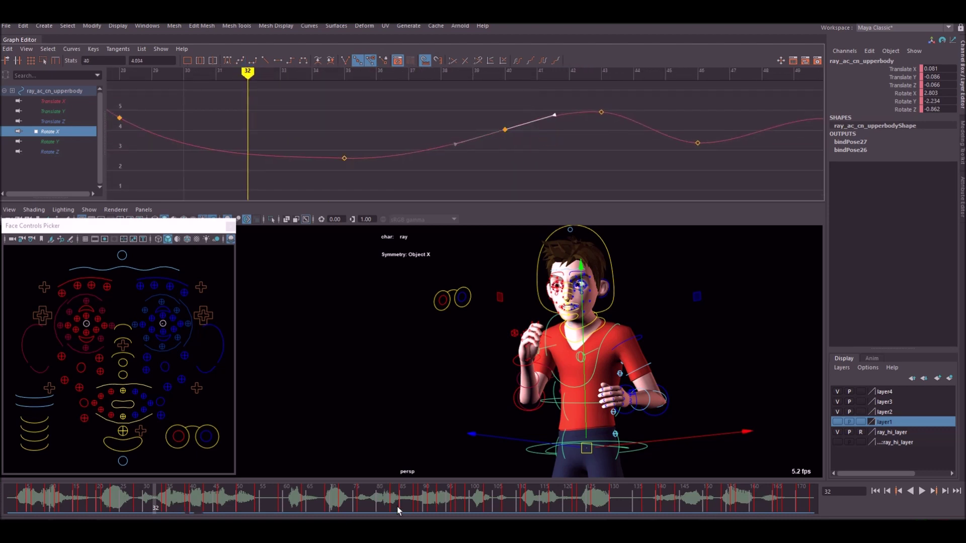
Step: Scrub to about frame 39 and adjust the Rotate X key at frame 43
drag(156, 503, 187, 501)
alt+middle_drag(604, 108, 476, 110)
drag(461, 126, 489, 104)
middle_drag(489, 103, 522, 106)
Step: Scrub to about frame 64 and refine the Rotate X keys around it
drag(229, 489, 304, 491)
alt+middle_drag(714, 138, 453, 147)
drag(420, 114, 466, 146)
alt+shift+right_drag(481, 148, 452, 151)
drag(491, 100, 526, 125)
Step: Scrub to about frame 73 and adjust the Rotate X keys and tangents approaching the peak at frame 77
drag(306, 493, 347, 493)
alt+middle_drag(629, 91, 469, 127)
drag(521, 98, 551, 123)
middle_drag(537, 113, 553, 122)
drag(482, 140, 515, 159)
middle_drag(507, 152, 524, 139)
Step: Smooth the Rotate X descent through frame 85 and go to the key at frame 89
drag(347, 494, 384, 494)
alt+middle_drag(629, 171, 438, 102)
drag(547, 149, 460, 103)
alt+right_drag(504, 131, 452, 146)
drag(384, 494, 421, 494)
alt+shift+right_drag(473, 146, 523, 144)
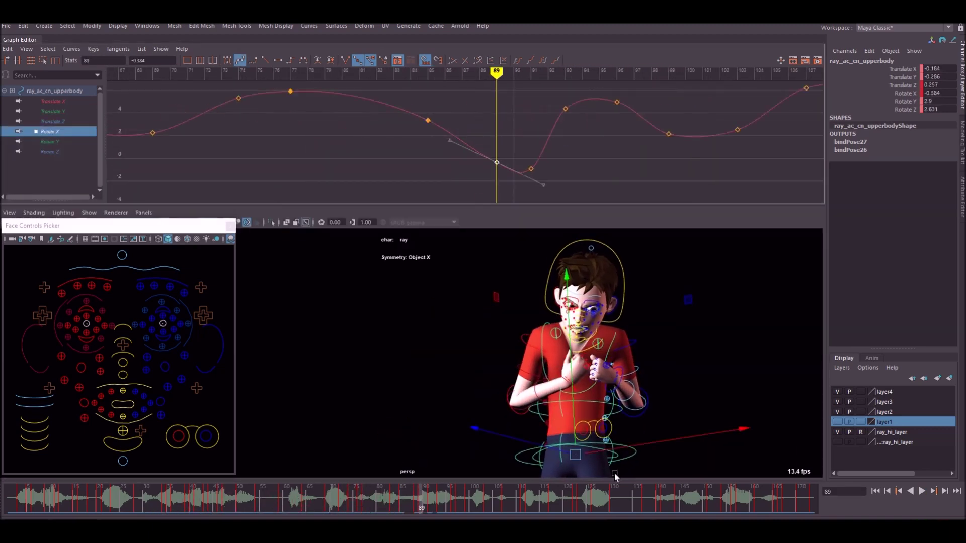
Step: Move the Rotate X keys at frames 89 and 91 slightly earlier and higher
mouse_move(421, 495)
mouse_down()
mouse_move(442, 493)
mouse_move(431, 495)
mouse_up()
drag(563, 176, 487, 145)
middle_drag(493, 151, 476, 143)
Step: Scrub on to about frame 110 and adjust the tangent of the Rotate X key at frame 107
drag(430, 495, 459, 494)
alt+middle_drag(654, 108, 595, 123)
drag(459, 494, 517, 494)
drag(705, 118, 730, 97)
alt+middle_drag(705, 121, 435, 146)
Step: Scrub around frames 114 to 118 and refine the Rotate X keys leading up to frame 126
drag(517, 494, 556, 489)
drag(523, 118, 547, 140)
drag(557, 494, 539, 504)
drag(609, 132, 634, 155)
Step: Scrub on to frame 145 and refine the Rotate X key there
drag(539, 503, 605, 494)
alt+middle_drag(617, 126, 453, 146)
drag(605, 494, 651, 490)
alt+middle_drag(579, 136, 483, 146)
drag(468, 146, 485, 174)
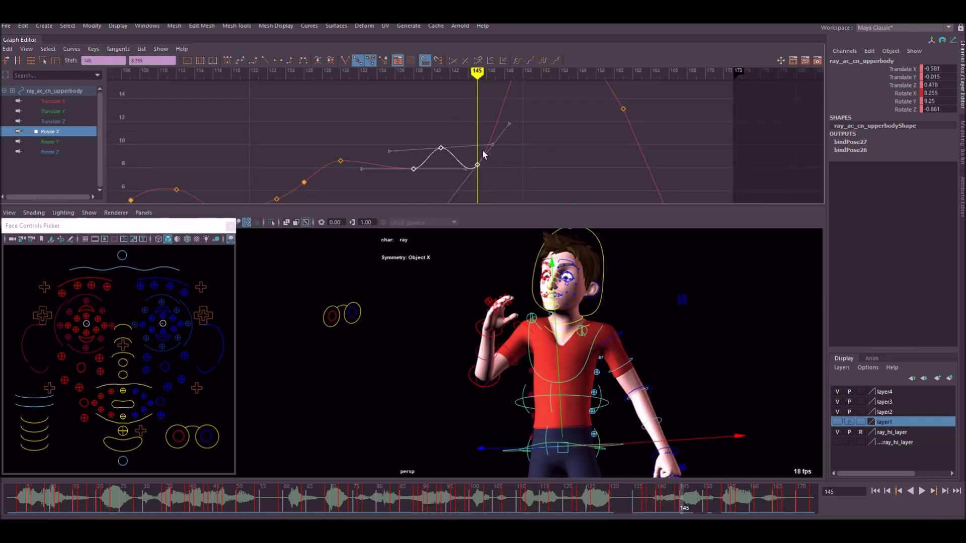
Step: Scrub on to frame 162 and give the Rotate X key at frame 161 a spline tangent
drag(684, 494, 717, 494)
alt+middle_drag(654, 136, 437, 201)
drag(717, 494, 764, 494)
alt+right_drag(632, 143, 554, 136)
drag(472, 100, 492, 123)
click(240, 60)
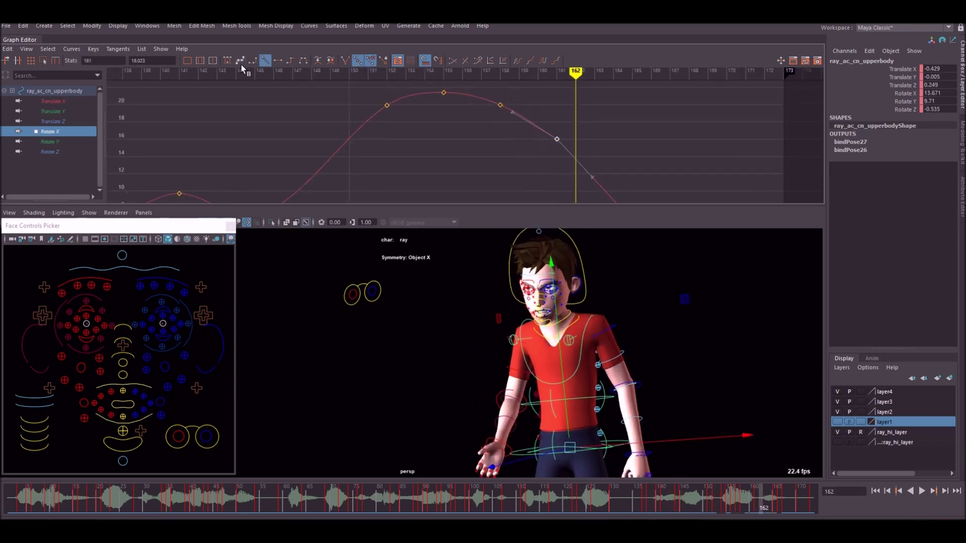
Step: Delete the Rotate X keys at frames 155 and 158 and adjust the key at frame 152
key(Delete)
drag(373, 92, 402, 118)
middle_drag(406, 83, 407, 93)
Step: Check the end of the Rotate X curve, return to frame 1 and inspect the Rotate Y key at frame 15
drag(764, 494, 812, 494)
mouse_move(705, 141)
alt+right_down()
mouse_move(629, 140)
mouse_move(695, 140)
alt+right_up()
click(10, 494)
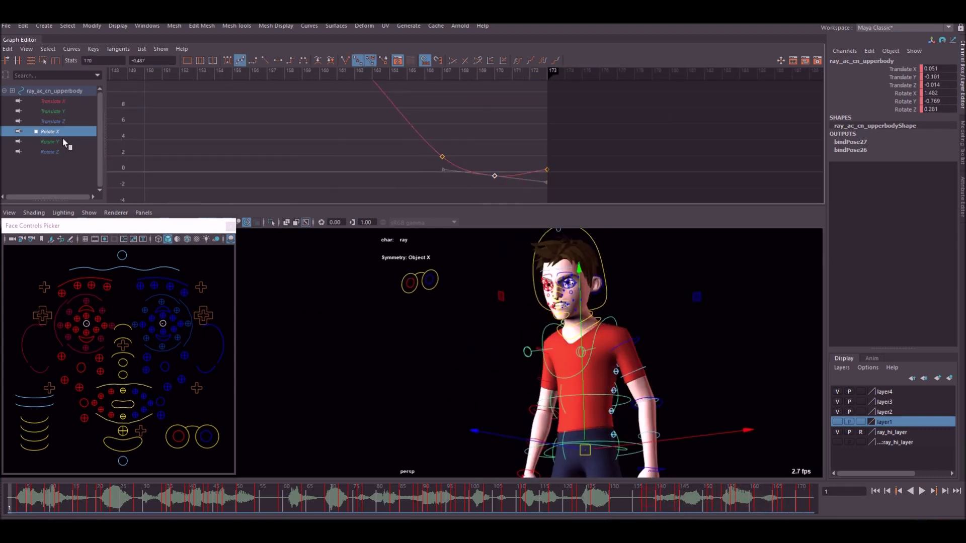
click(56, 142)
alt+right_drag(453, 136, 553, 136)
drag(466, 108, 486, 134)
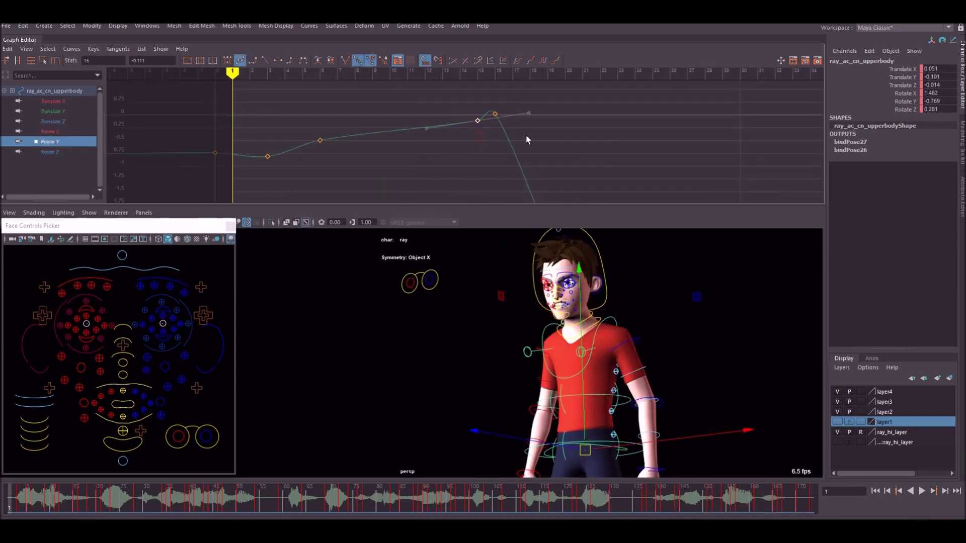
alt+right_drag(654, 132, 543, 139)
Step: Examine the whole Rotate X curve, playing and scrubbing the animation up to frame 96
click(50, 132)
alt+middle_drag(674, 137, 534, 145)
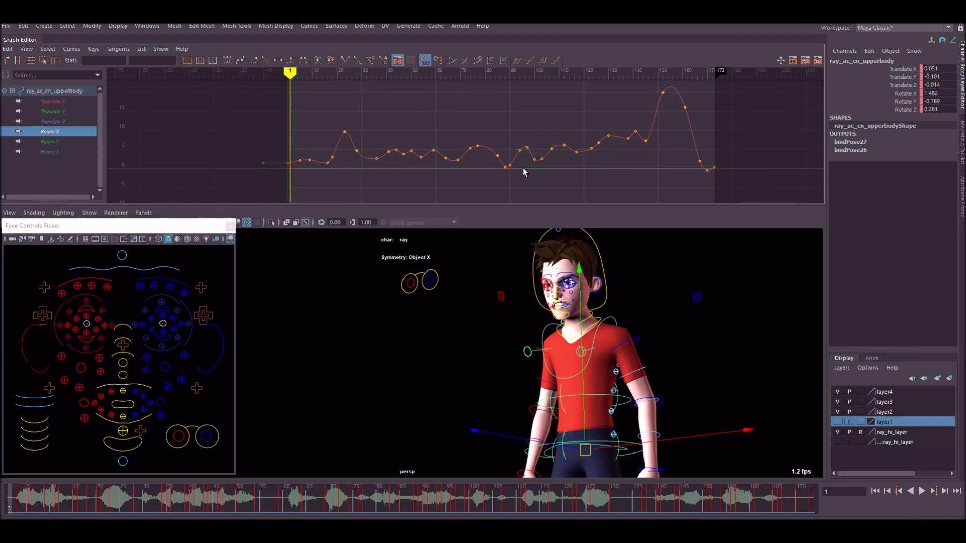
alt+middle_drag(523, 169, 512, 171)
alt+right_drag(521, 172, 568, 169)
alt+middle_drag(643, 150, 511, 143)
click(220, 499)
key(alt+v)
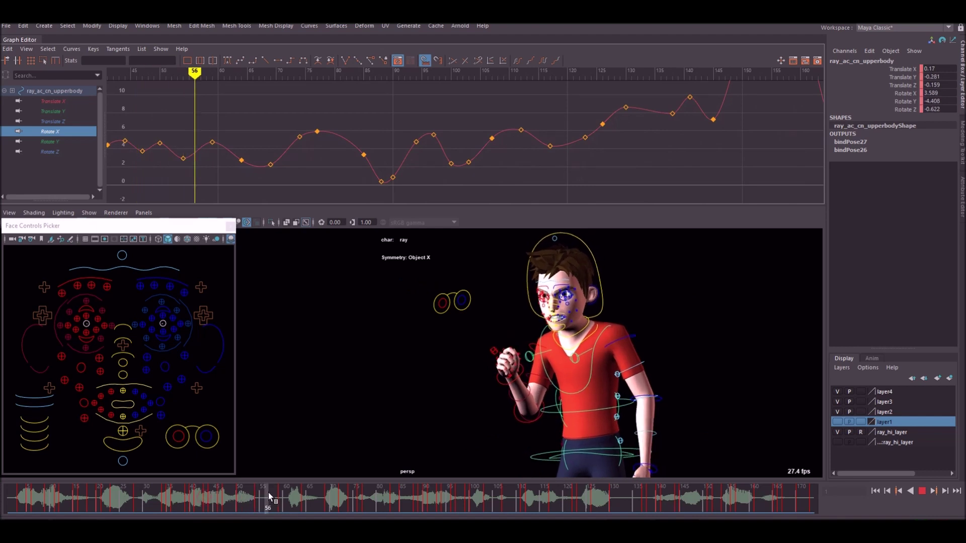
drag(269, 498, 455, 508)
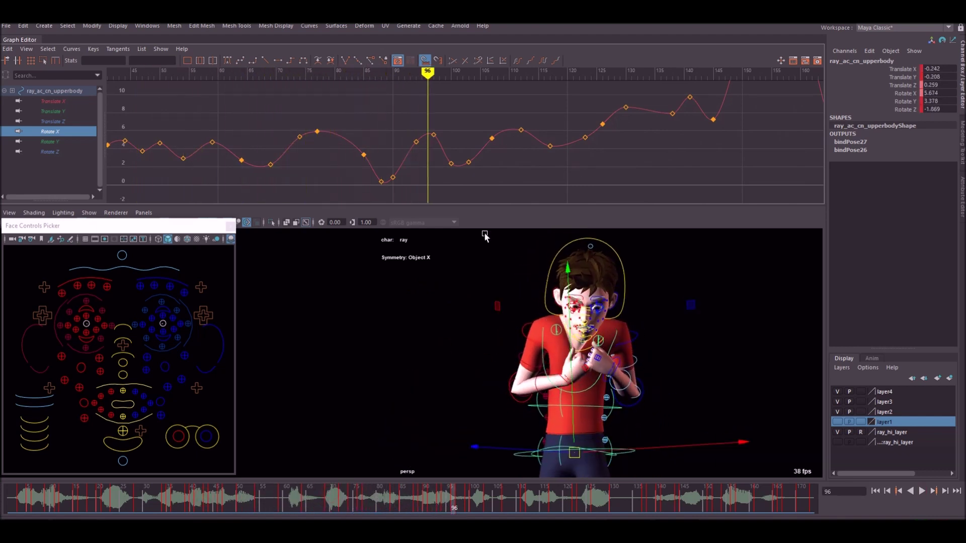
Step: Display the Rotate Y curve, go to frame 15 and delete the key there
click(59, 140)
alt+right_drag(475, 135, 410, 147)
alt+middle_drag(410, 147, 427, 149)
alt+right_drag(427, 149, 505, 125)
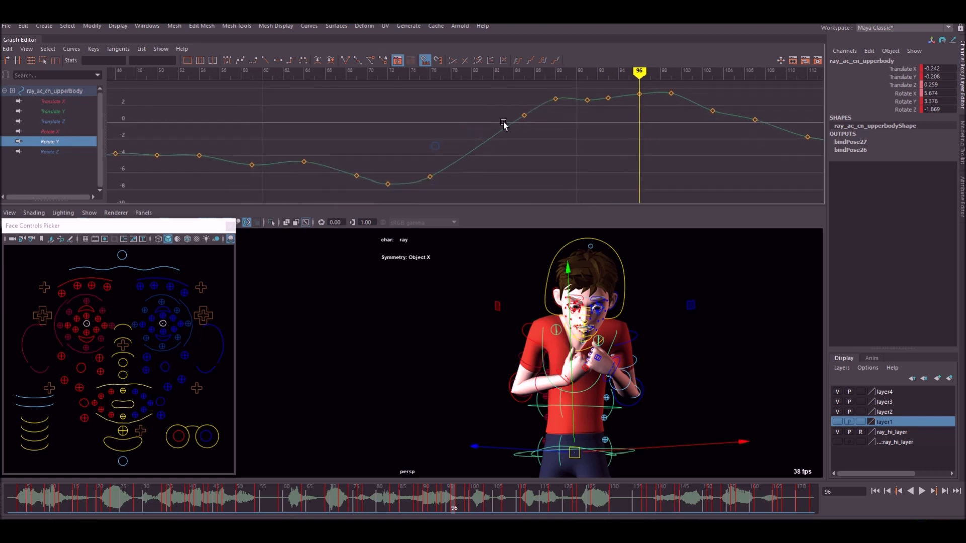
alt+middle_drag(397, 141, 586, 146)
alt+right_drag(586, 147, 483, 155)
alt+middle_drag(491, 155, 551, 166)
alt+right_drag(418, 156, 482, 151)
alt+middle_drag(385, 137, 433, 116)
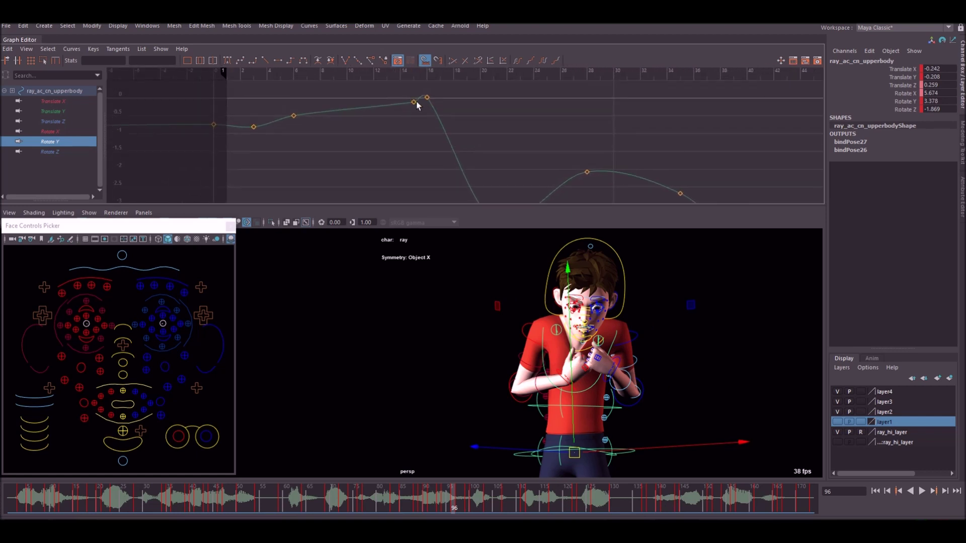
drag(420, 114, 382, 100)
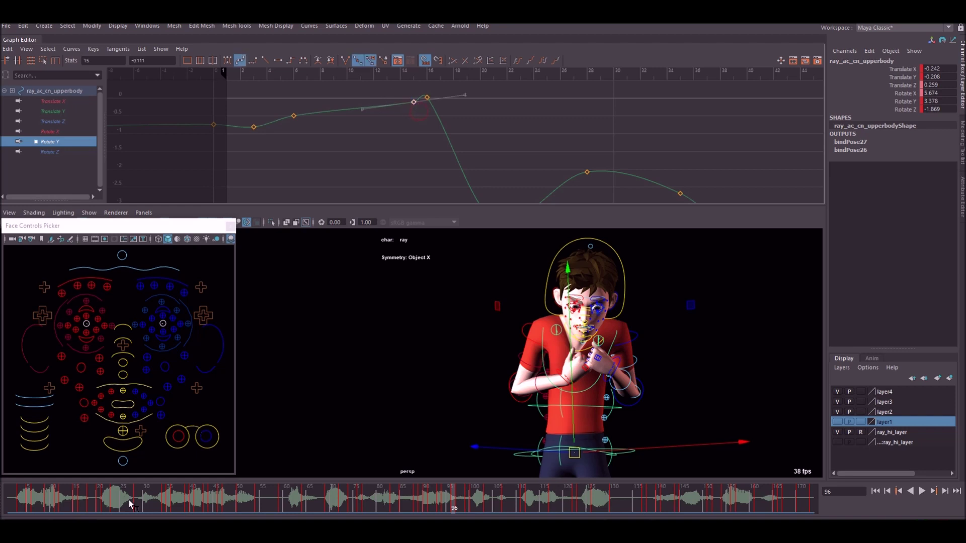
mouse_move(128, 504)
mouse_down()
mouse_move(6, 487)
mouse_move(91, 497)
mouse_move(76, 501)
mouse_up()
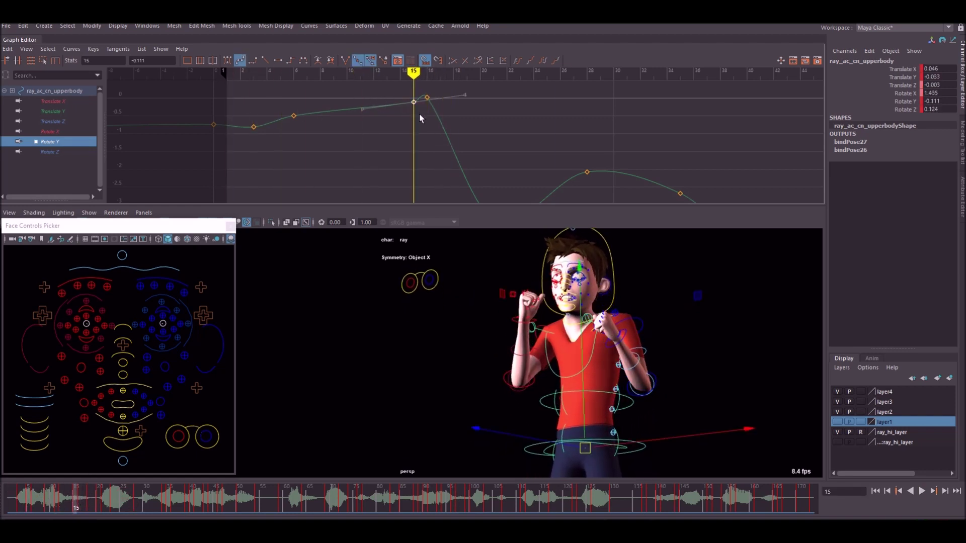
key(Delete)
Step: Remove the Rotate Y key at frame 6 and adjust the outgoing tangent of the key at frame 3
click(305, 136)
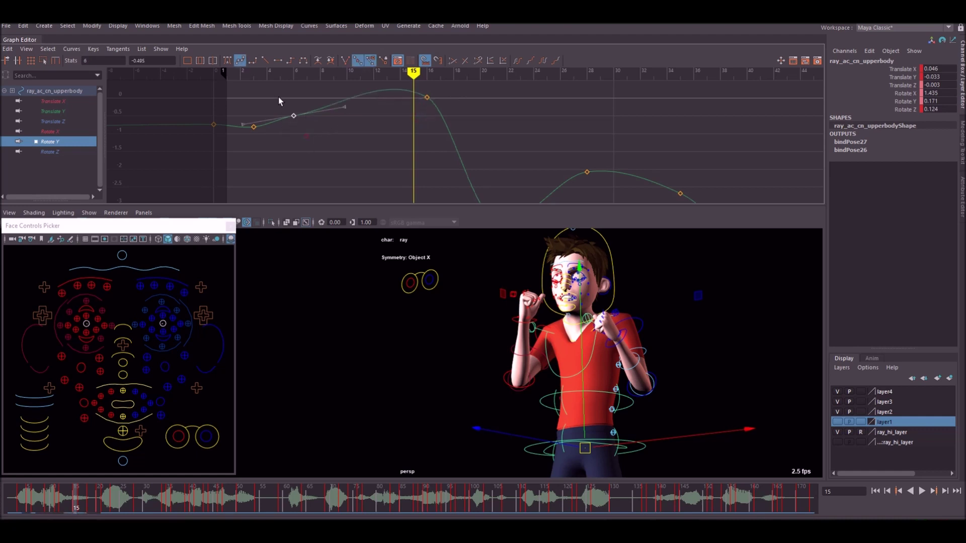
drag(292, 97, 241, 141)
drag(308, 150, 289, 107)
middle_drag(289, 106, 292, 118)
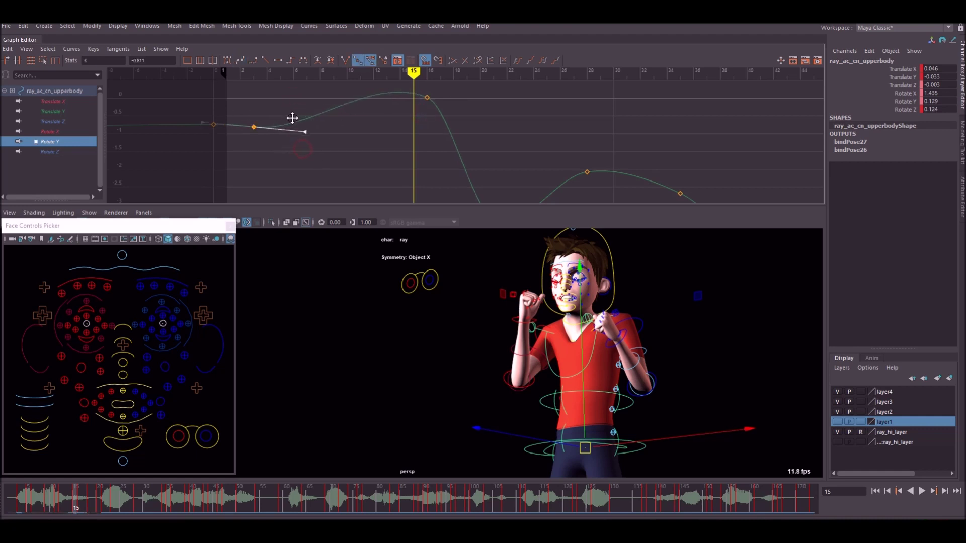
Step: Reshape the outgoing tangent of the Rotate Y key at frame 16
alt+middle_drag(401, 117, 383, 127)
drag(423, 120, 392, 99)
drag(459, 139, 434, 118)
middle_drag(425, 101, 429, 86)
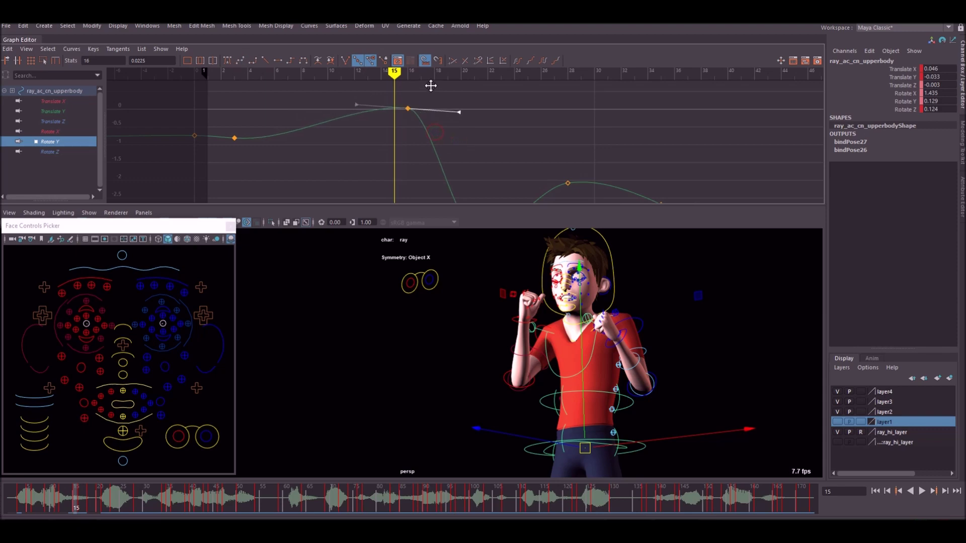
Step: Continue along the Rotate Y curve, select its following keys and play the animation to check the motion
alt+middle_drag(485, 184, 261, 129)
alt+shift+right_drag(500, 116, 434, 117)
drag(435, 160, 462, 143)
alt+middle_drag(555, 185, 412, 121)
drag(414, 120, 462, 145)
click(922, 491)
click(922, 492)
mouse_move(240, 498)
mouse_down()
mouse_move(248, 499)
mouse_move(235, 499)
mouse_up()
Step: Display the Rotate Z curve and select the key just before frame 103 with its outgoing tangent
click(50, 151)
key(e)
mouse_move(418, 172)
mouse_down()
mouse_move(374, 131)
mouse_move(421, 180)
mouse_up()
click(462, 494)
click(51, 141)
click(50, 151)
drag(392, 129, 414, 150)
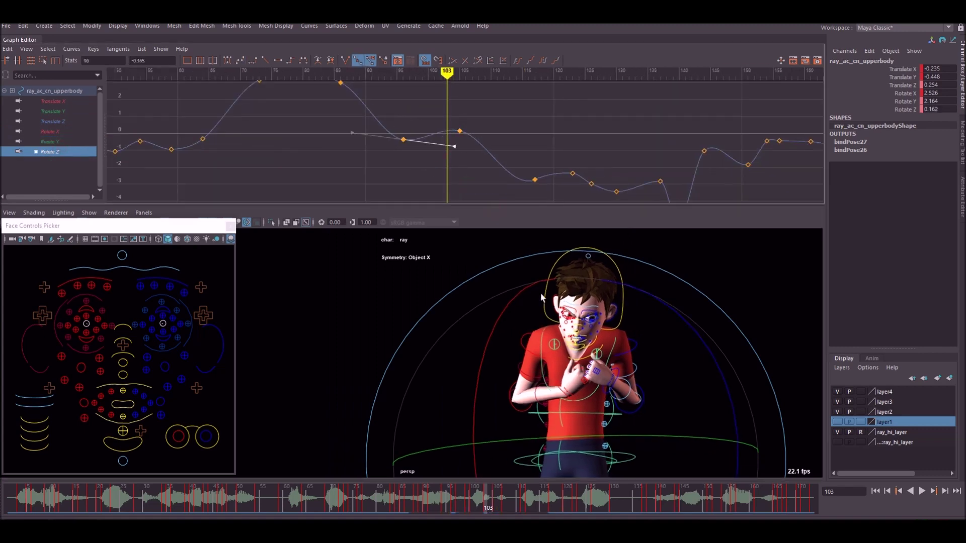
Step: Apply auto tangents to the Rotate Z keys leading up to frame 103 and start playback
drag(317, 115, 438, 151)
click(227, 61)
key(alt+v)
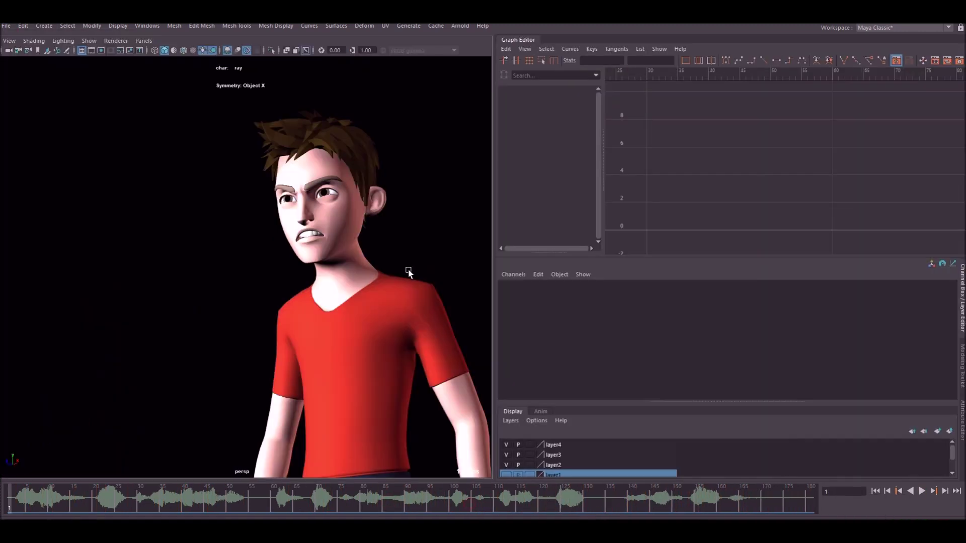
Step: Play the animation through, and scrub over frames 75, 55 and back to 1 to examine the body and face
click(924, 490)
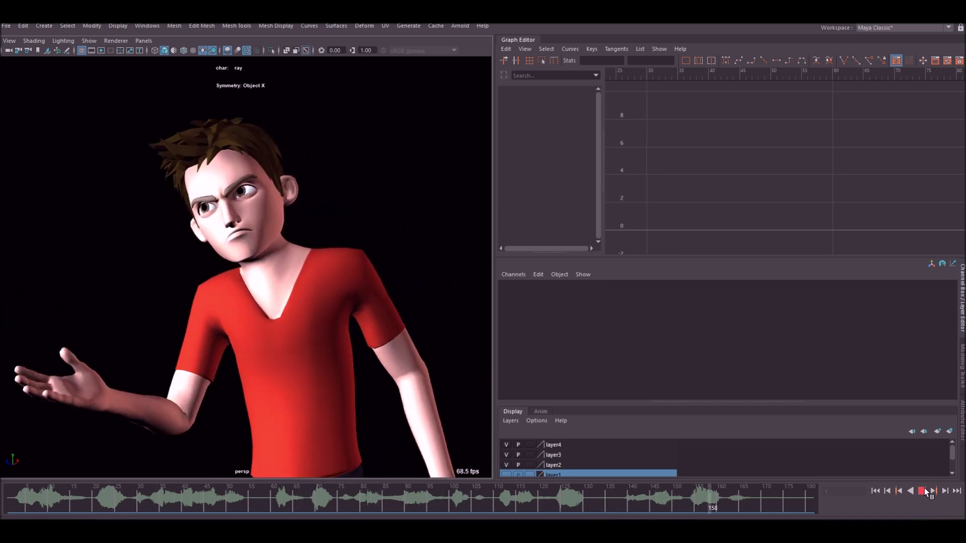
click(924, 491)
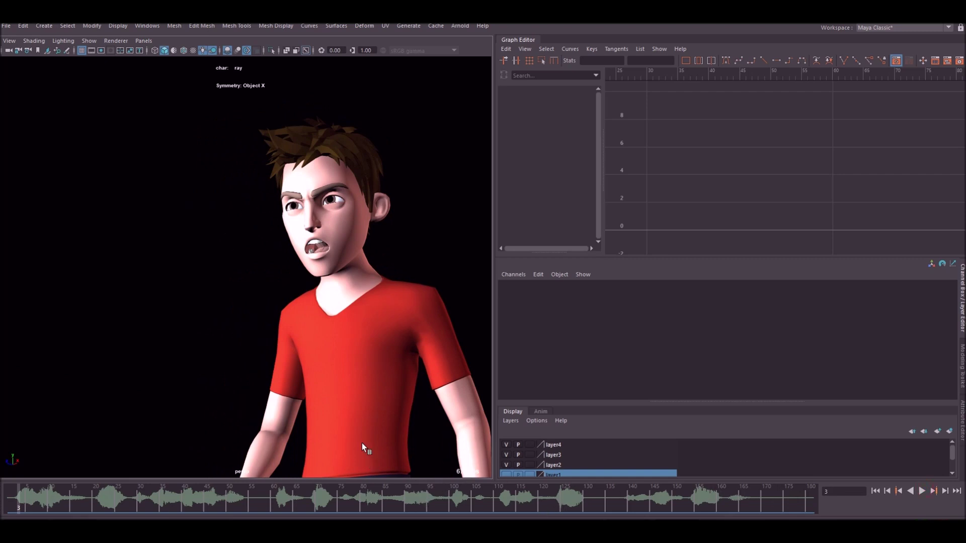
mouse_move(401, 499)
mouse_down()
mouse_move(233, 500)
mouse_move(297, 500)
mouse_up()
click(341, 502)
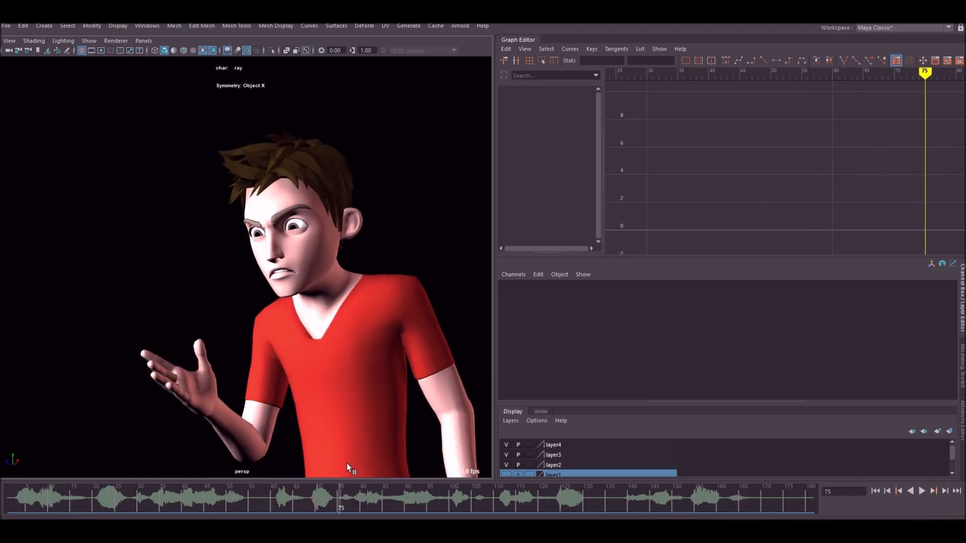
alt+right_drag(359, 411, 293, 426)
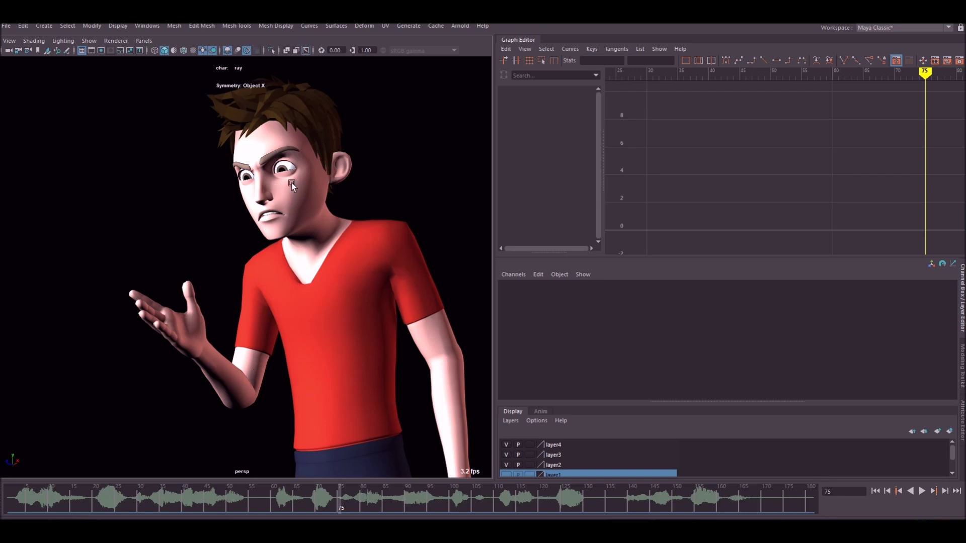
drag(357, 493, 251, 489)
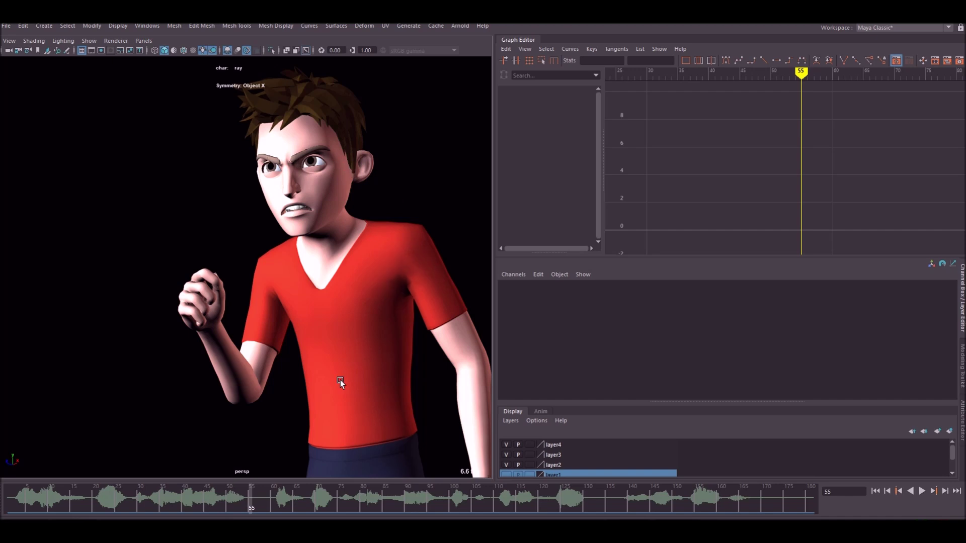
drag(223, 501, 6, 505)
drag(108, 491, 10, 495)
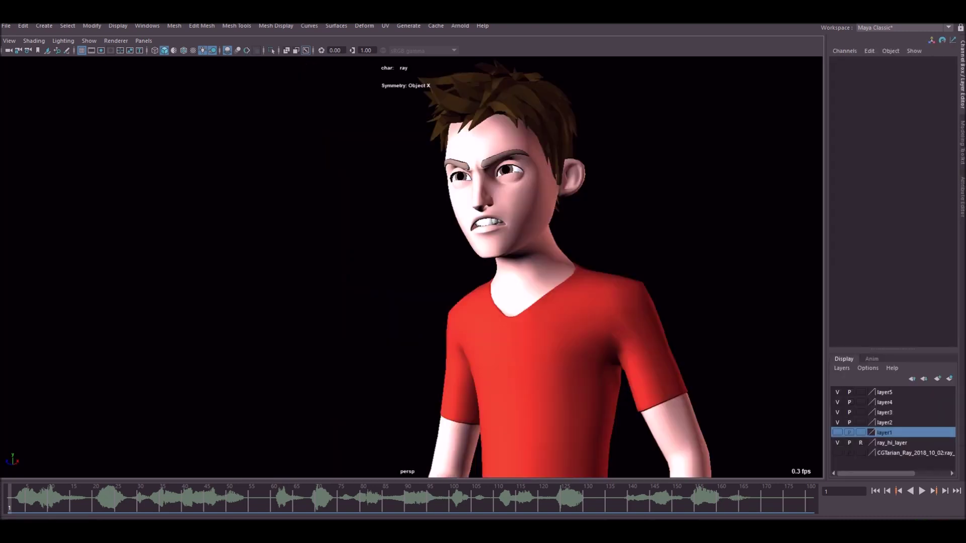
Step: Play the animation from frame 1 in the enlarged perspective view, and stop and rewind it
click(921, 491)
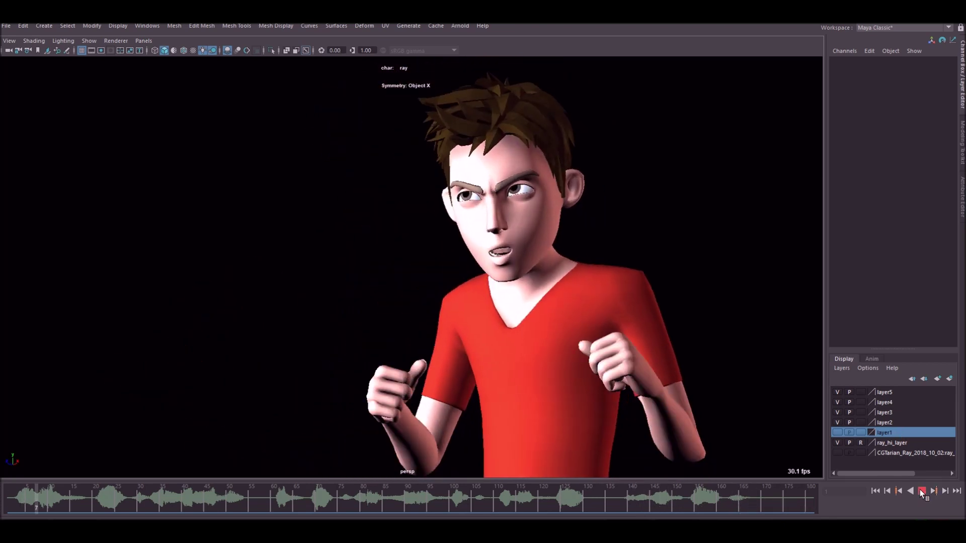
key(Escape)
key(alt+shift+v)
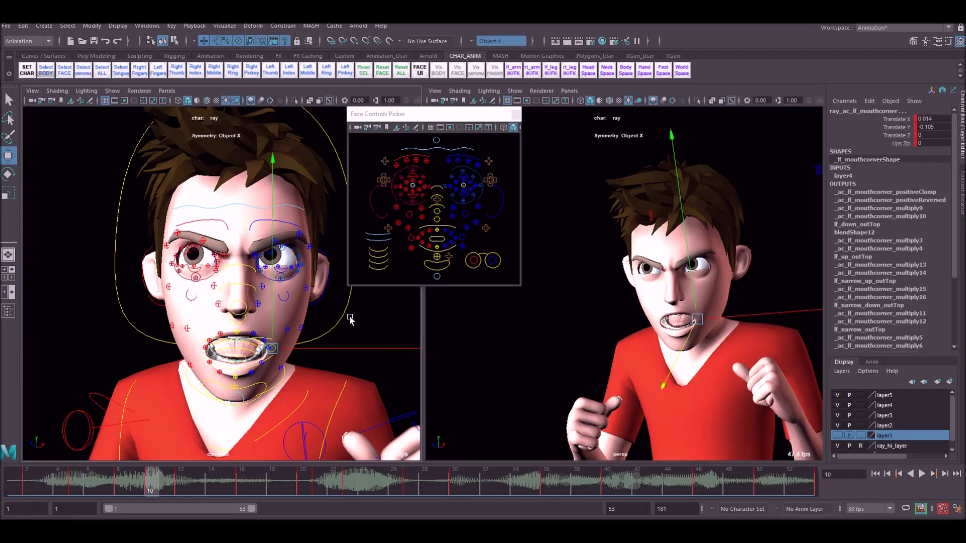
Step: Examine the mouth shapes around frames 6 to 12 from the front and side in the camera3 view
mouse_move(336, 326)
alt+middle_down()
mouse_move(298, 338)
mouse_move(327, 328)
alt+middle_up()
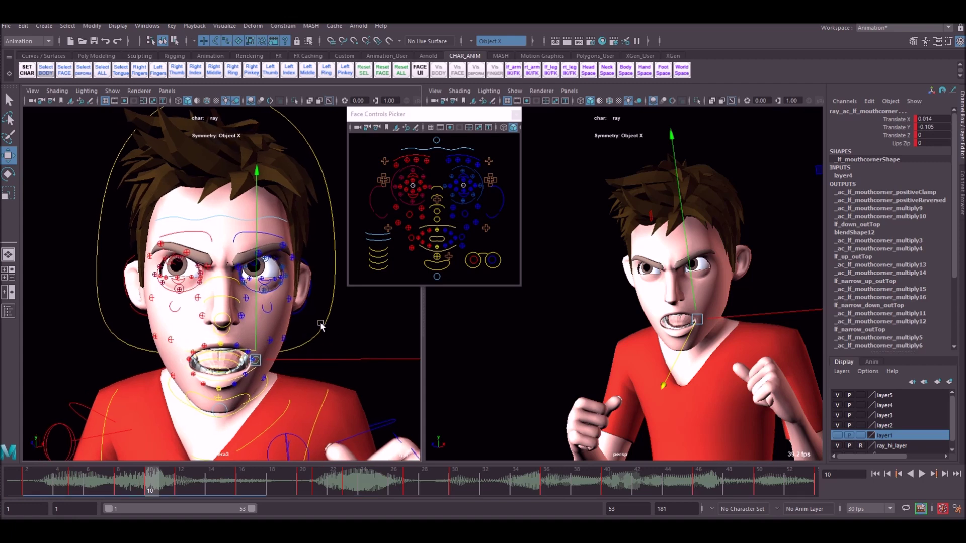
alt+drag(217, 311, 299, 306)
drag(72, 482, 188, 477)
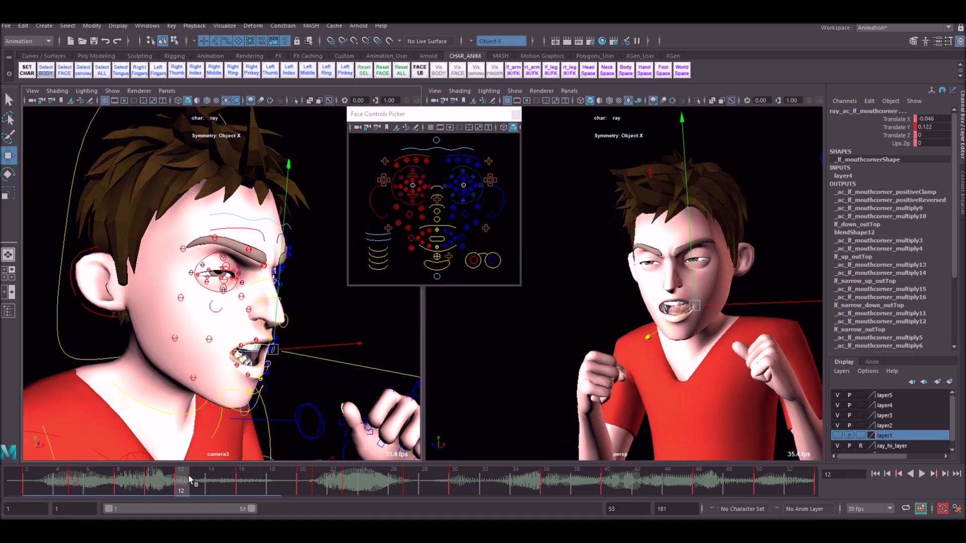
alt+drag(294, 321, 256, 365)
click(93, 478)
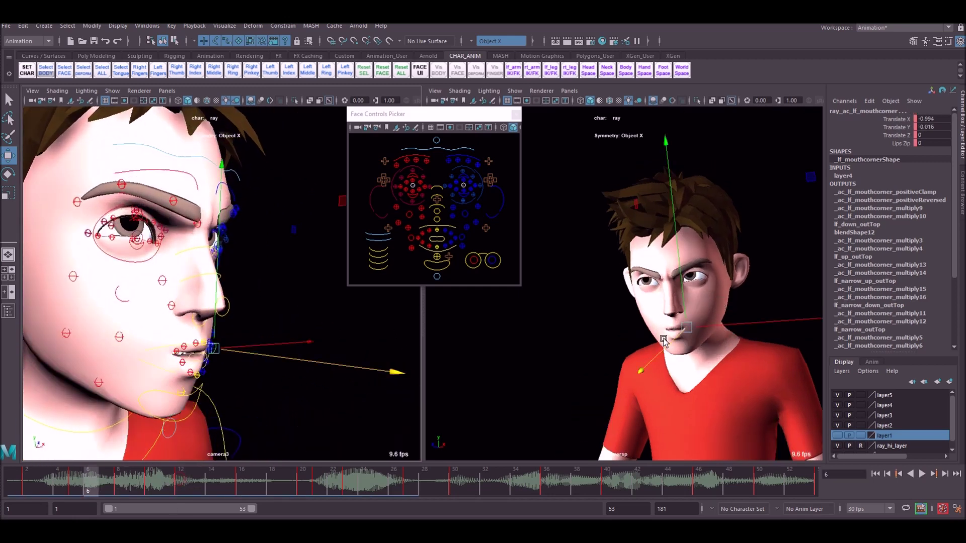
Step: Go to frame 24 and shift the left mouth corner control to Translate X -0.359
drag(116, 490, 239, 481)
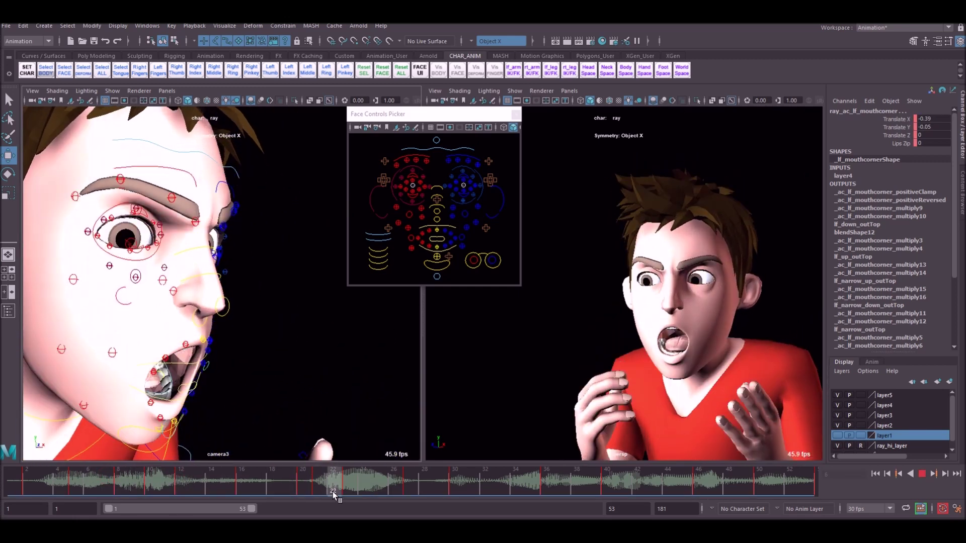
drag(334, 496, 360, 488)
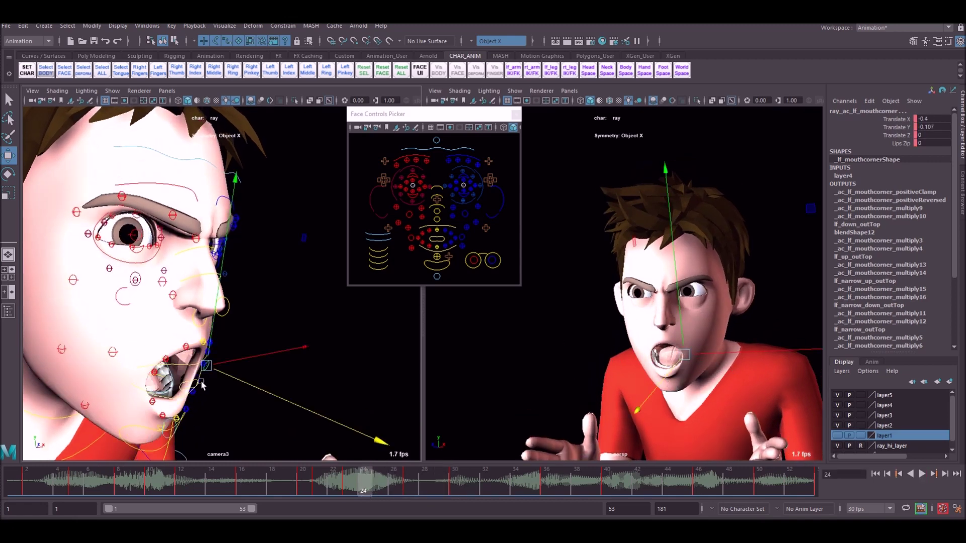
drag(668, 337, 709, 348)
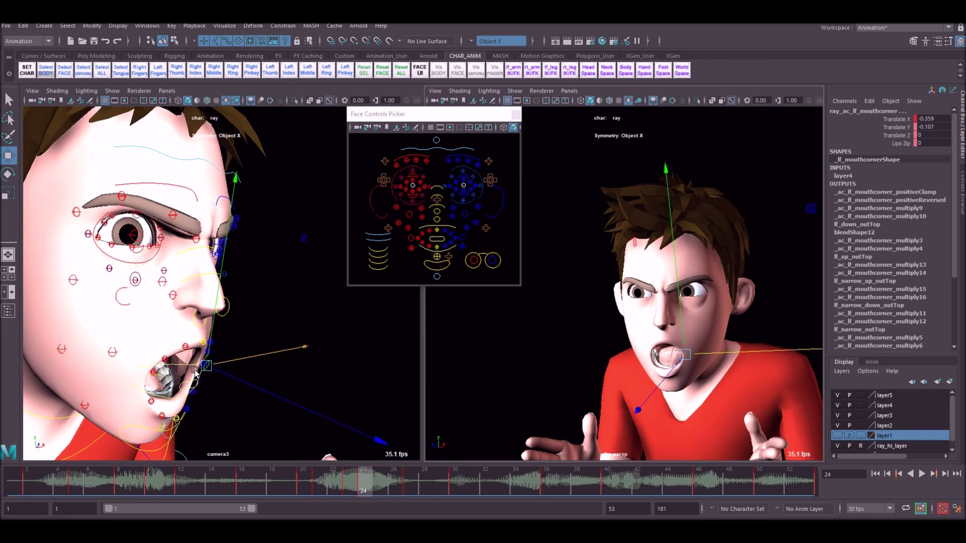
alt+drag(195, 372, 221, 406)
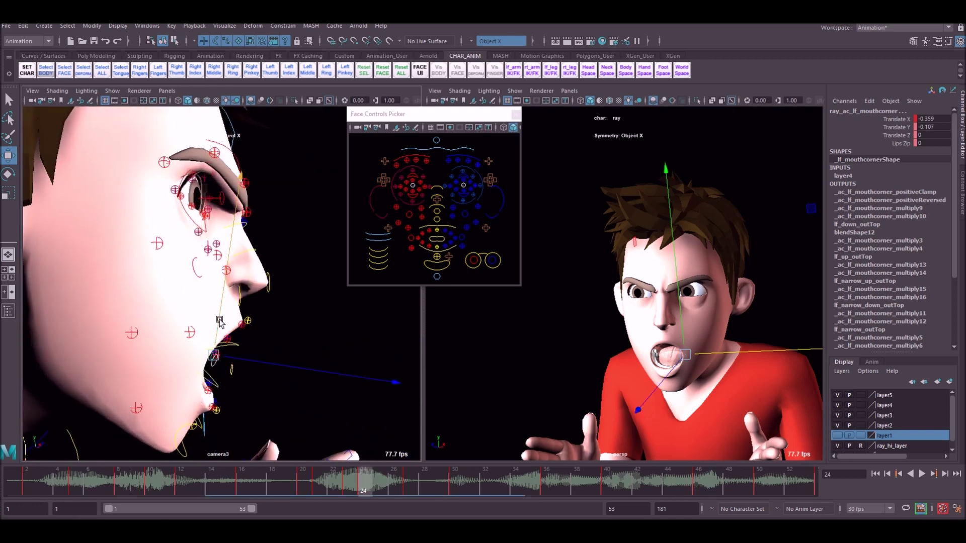
Step: Go to frame 10 and pull the left mouth corner control to Translate Y -0.282 and Translate Z -0.685
drag(195, 478, 22, 472)
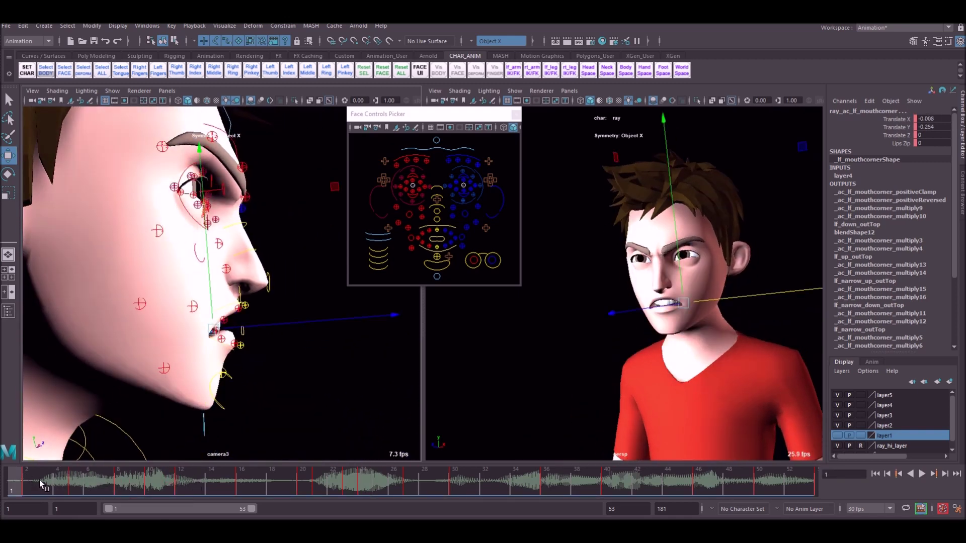
alt+drag(349, 345, 280, 355)
key(alt+v)
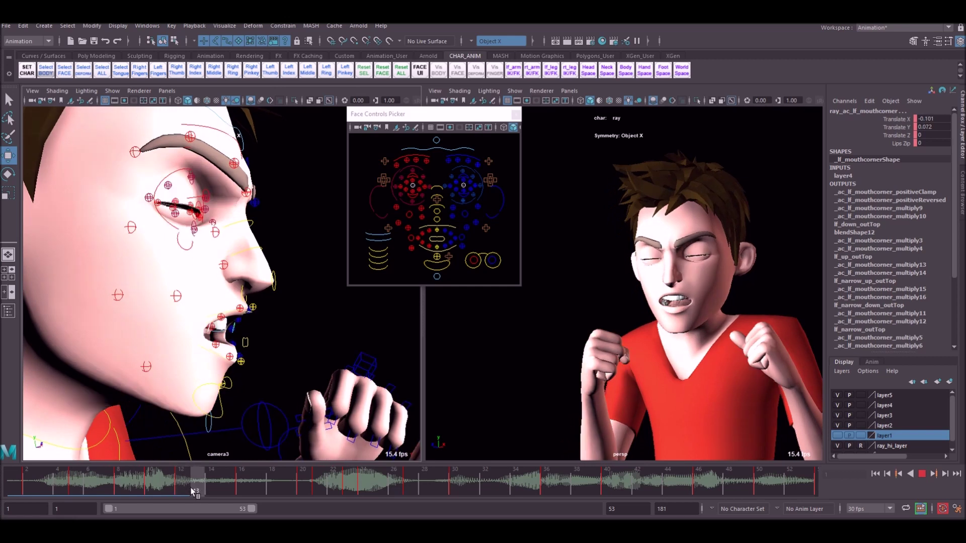
key(alt+v)
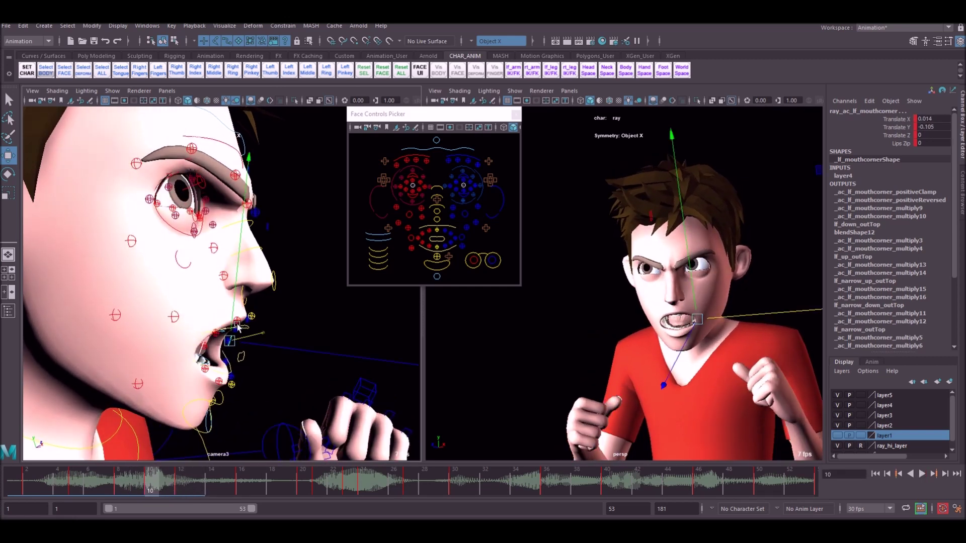
drag(262, 356, 245, 353)
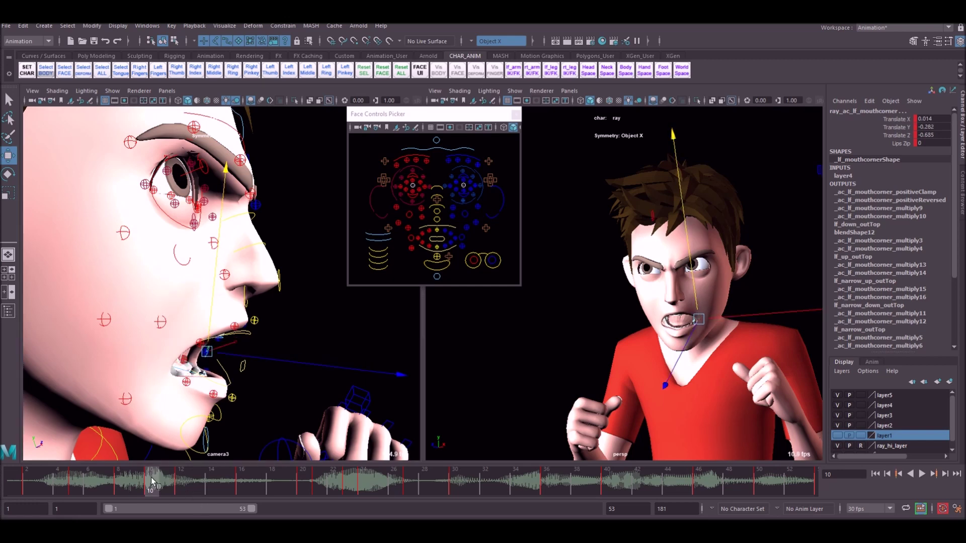
Step: Play and scrub through the frames between 24 and 44, checking the mouth corner shapes from the side in the camera3 view
key(alt+v)
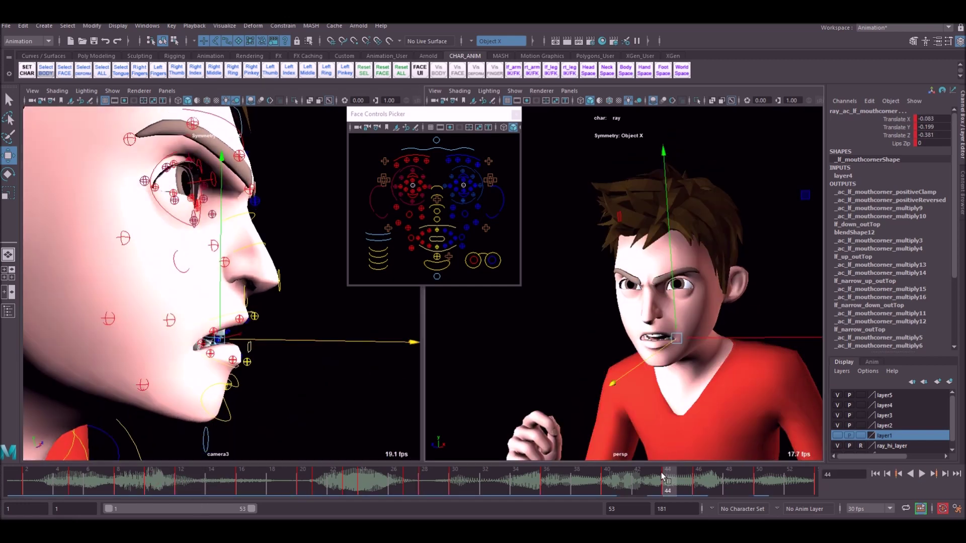
drag(663, 477, 499, 479)
alt+drag(310, 356, 65, 354)
alt+drag(207, 338, 241, 331)
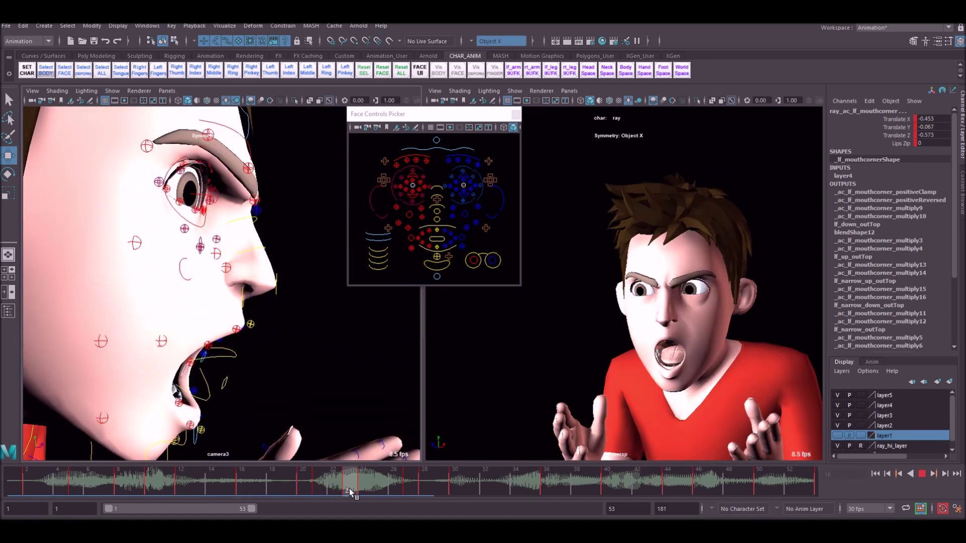
drag(349, 488, 383, 465)
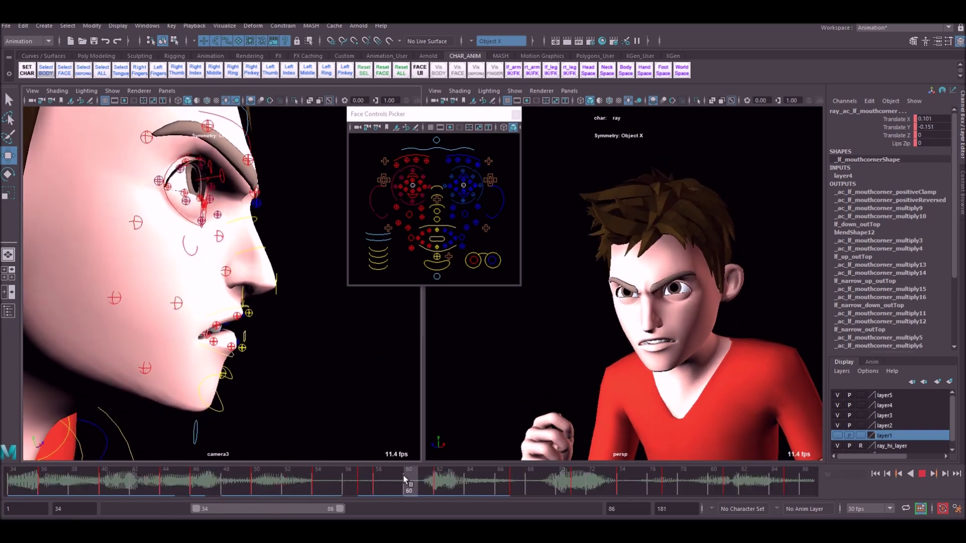
Step: Work through the section from frame 60 to frame 121 and pull the left mouth corner control slightly back in the side view
click(370, 488)
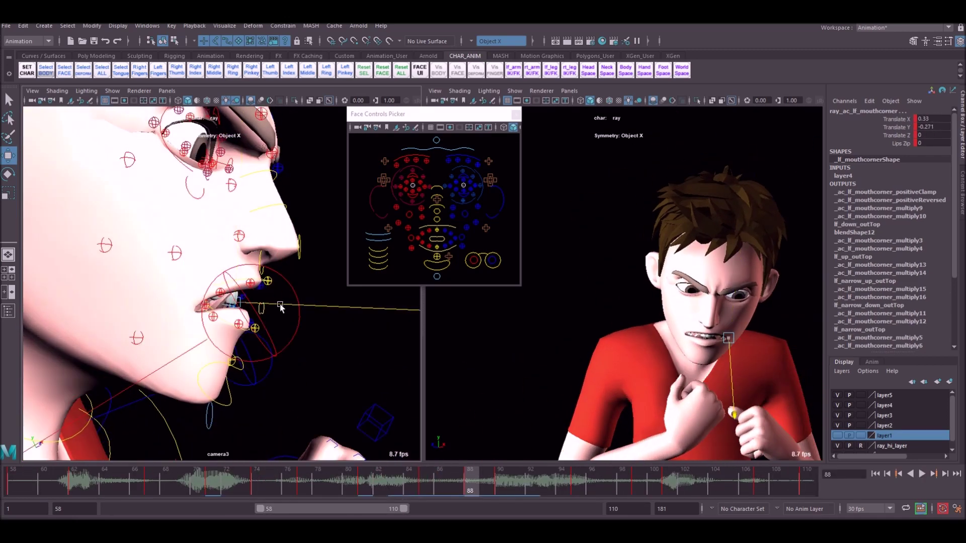
drag(563, 481, 691, 481)
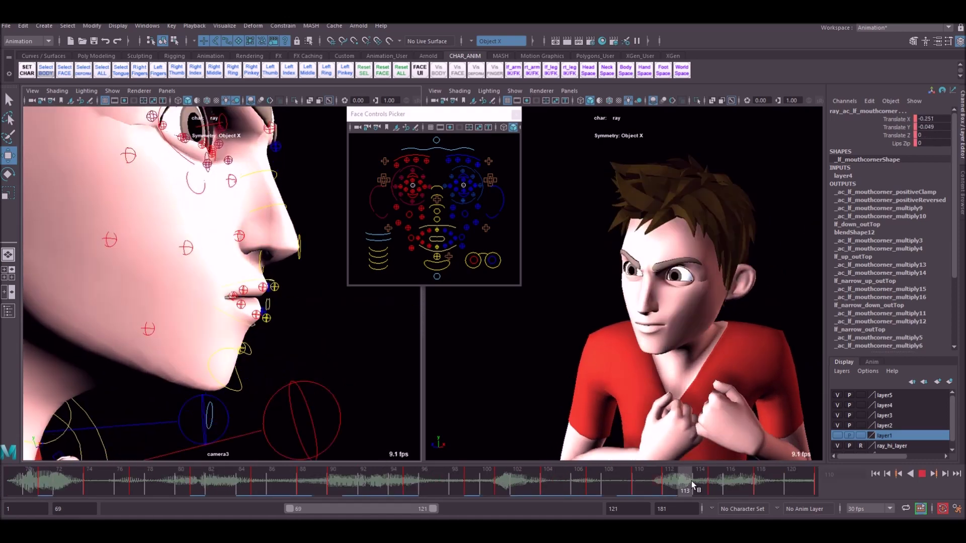
click(572, 484)
drag(276, 300, 267, 300)
drag(579, 479, 639, 479)
drag(577, 480, 630, 475)
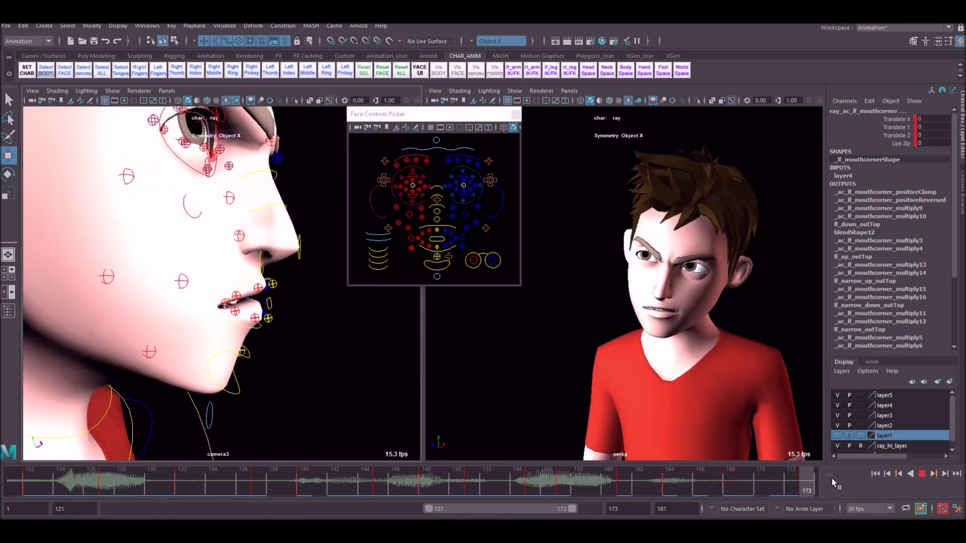
Step: Play the full animation from frame 1, stop it, and scrub to frame 29 to review the lip sync
key(alt+v)
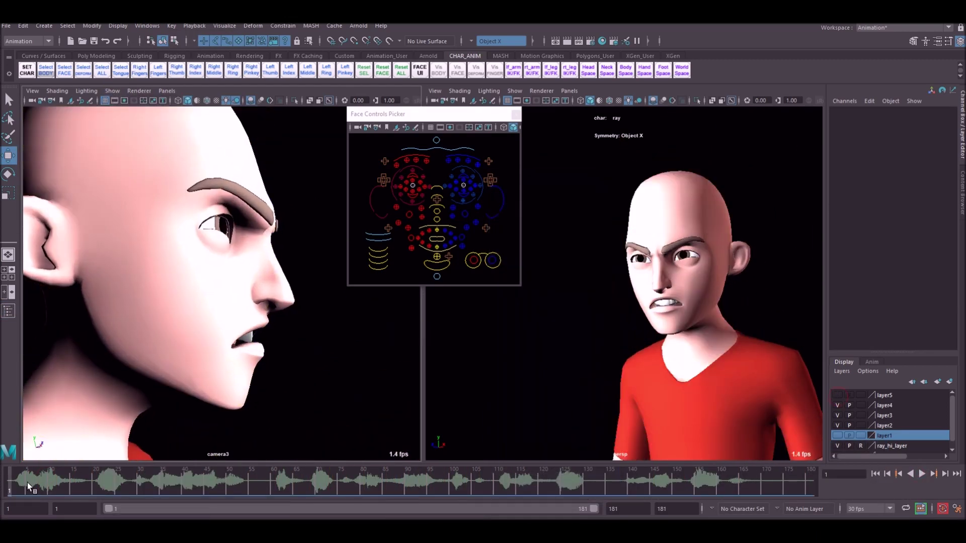
key(alt+v)
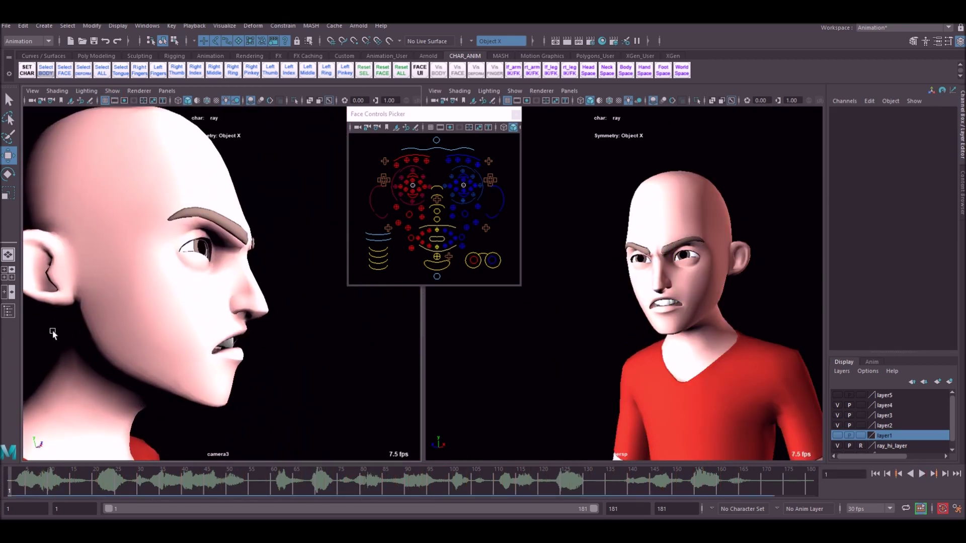
click(922, 473)
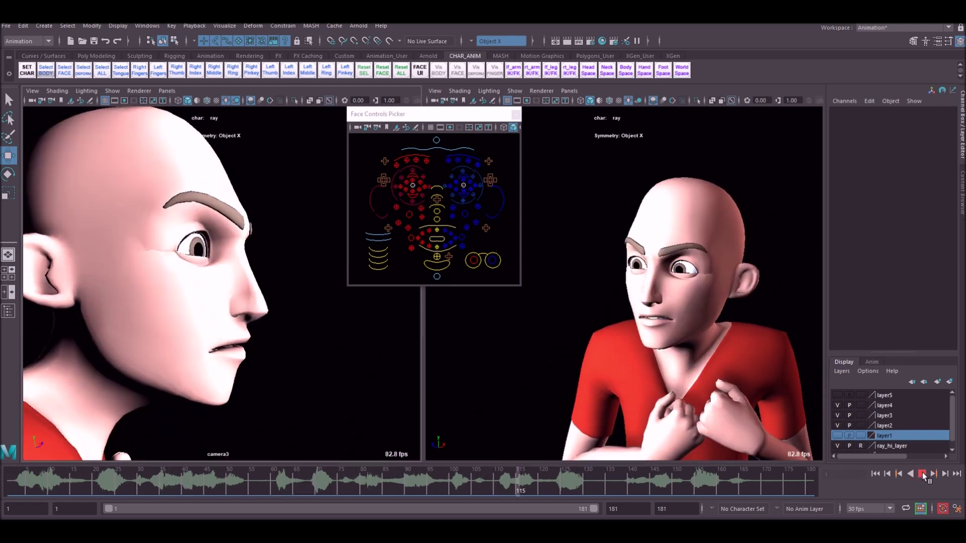
click(923, 474)
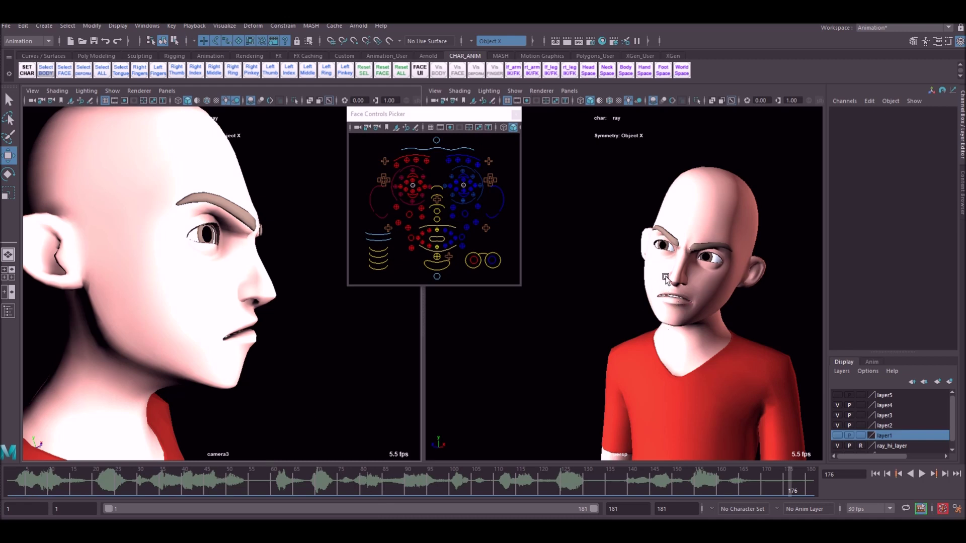
drag(37, 485, 135, 486)
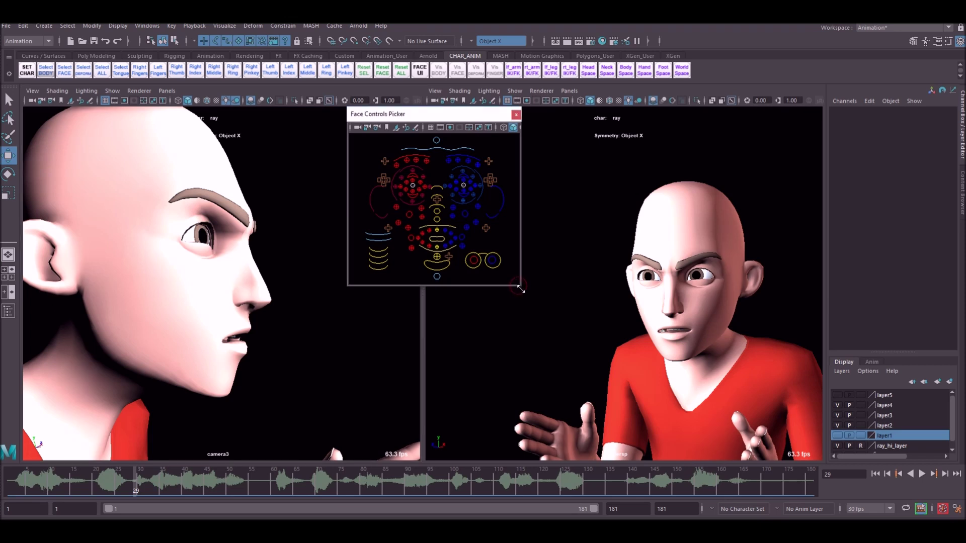
Step: Enlarge the Face Controls Picker and select individual upper lip and lower lip controls, ending on the right mouth corner control
drag(521, 290, 549, 353)
click(432, 280)
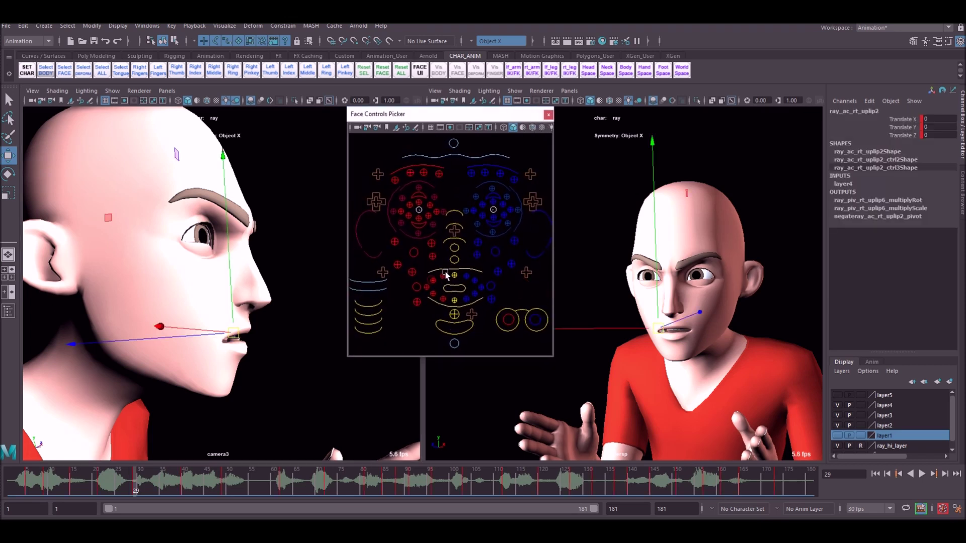
click(443, 276)
click(466, 275)
click(473, 282)
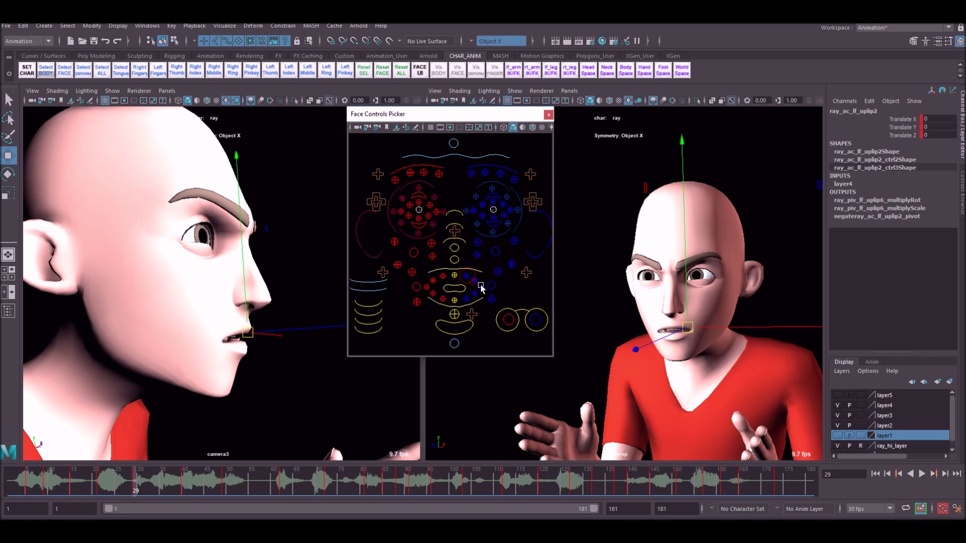
click(475, 294)
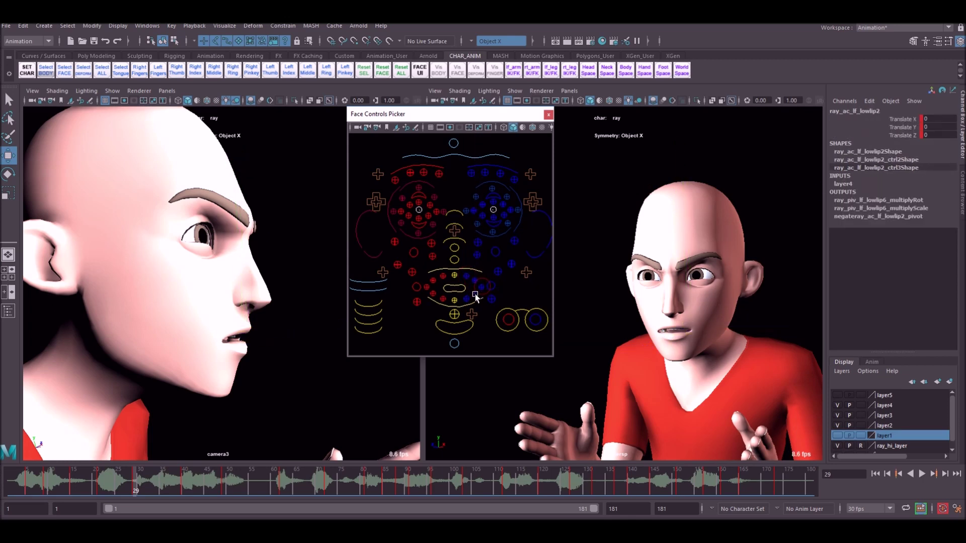
click(420, 288)
Step: Review the mouth up to frame 75, return to frame 5 and move the right mouth corner control to Translate X -1
drag(131, 476, 342, 484)
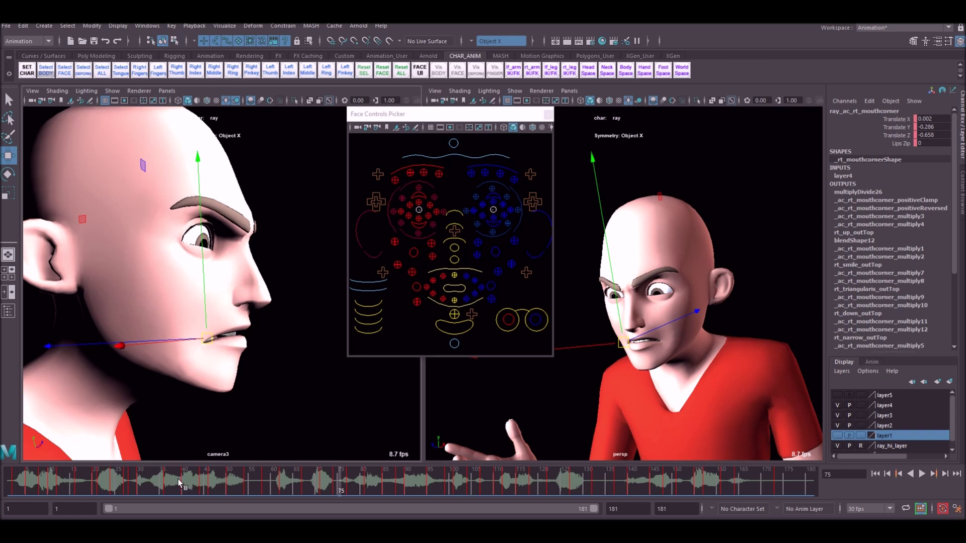
drag(179, 481, 28, 490)
drag(153, 343, 146, 343)
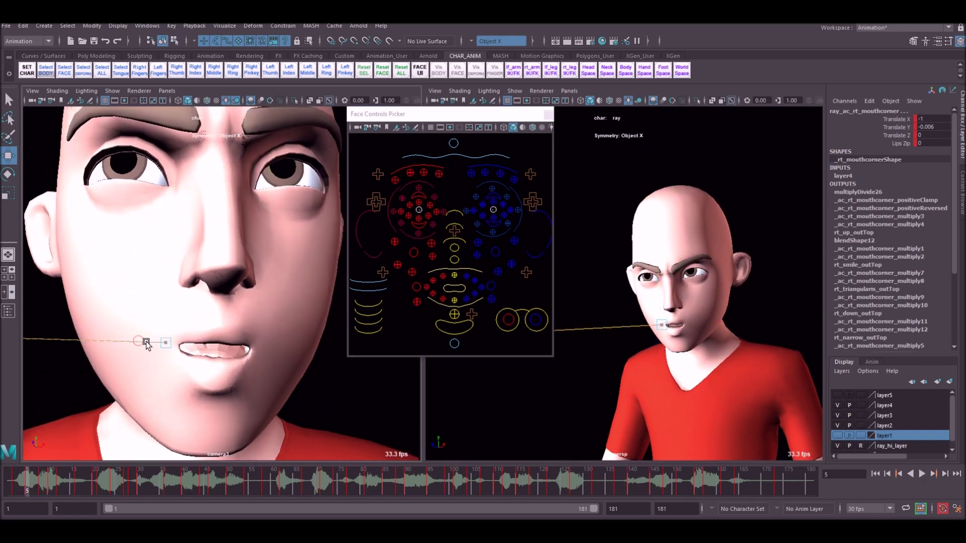
Step: Pull the right and left mouth corner controls further inward at frame 5 to narrow the lips
click(189, 308)
click(474, 280)
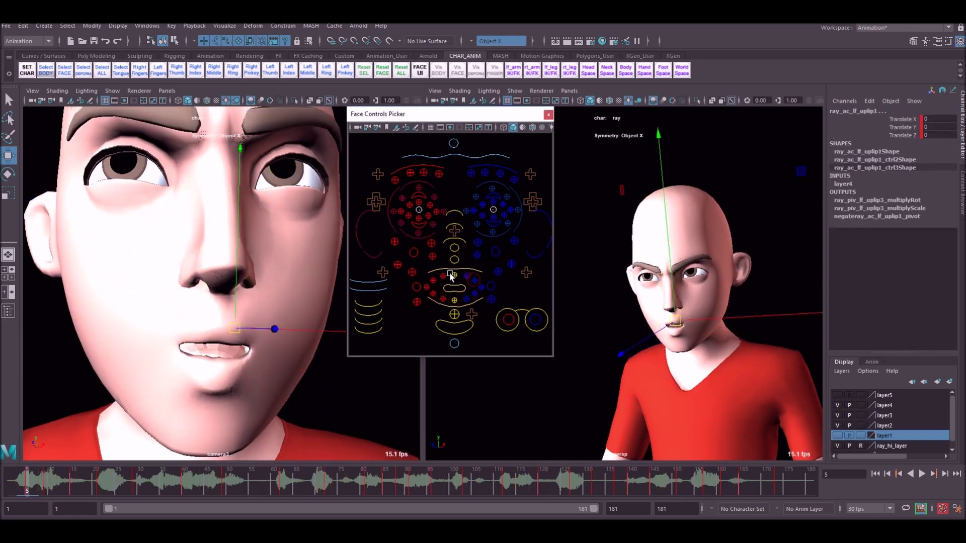
click(455, 276)
click(427, 287)
drag(147, 346, 153, 348)
click(482, 287)
drag(287, 348, 280, 348)
Step: Nudge the lower lip control and bring the left and right chin controls inward at frame 5
click(454, 300)
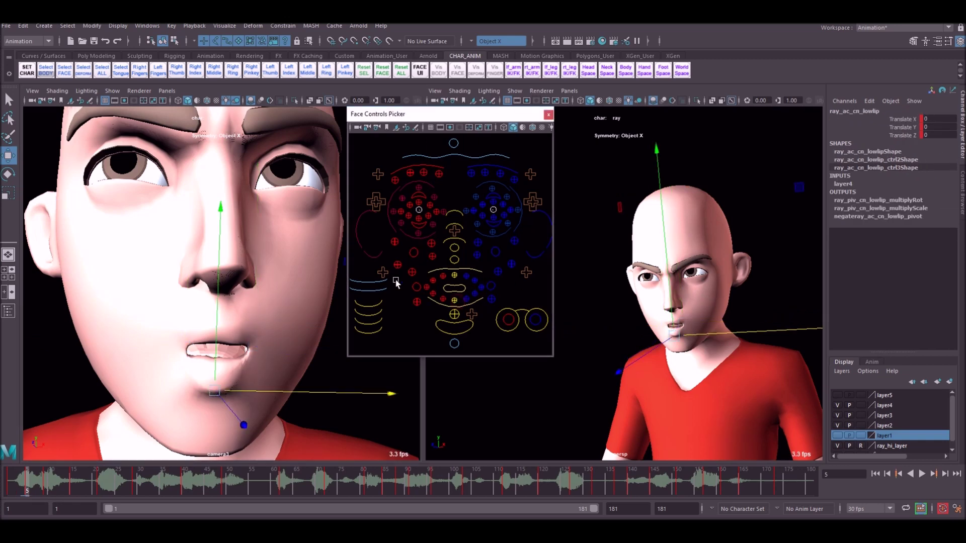
click(467, 298)
mouse_move(221, 279)
mouse_down()
mouse_move(236, 270)
mouse_move(215, 274)
mouse_up()
click(475, 271)
click(491, 299)
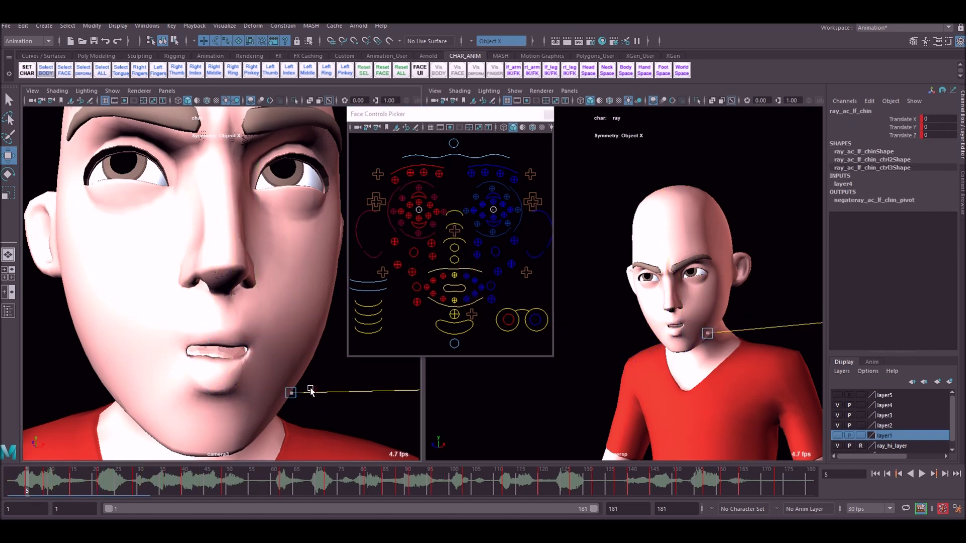
drag(308, 391, 302, 391)
click(416, 302)
drag(95, 392, 103, 392)
Step: Lower the left upper lip control at frame 10 and the center upper lip control around frame 62
drag(27, 483, 50, 484)
click(95, 483)
click(475, 280)
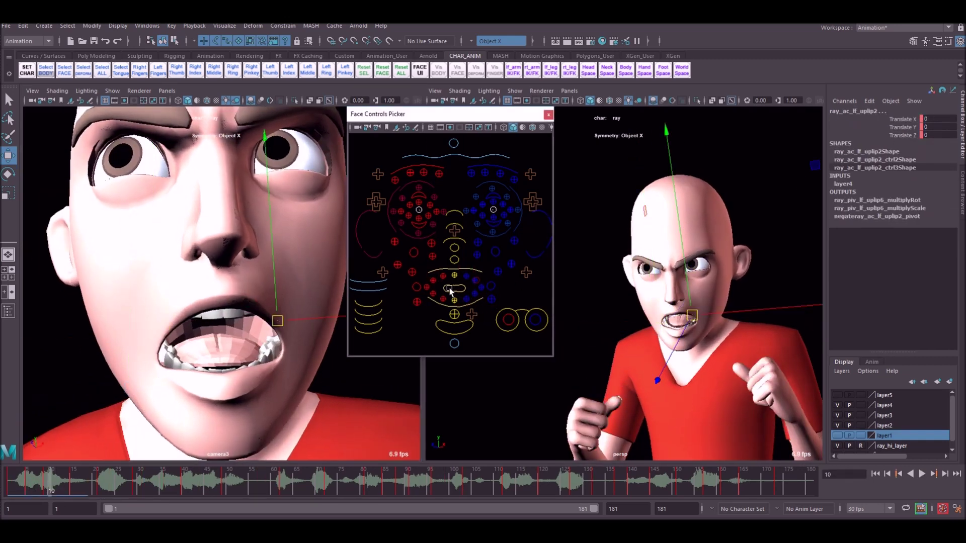
drag(268, 265, 268, 272)
click(282, 484)
click(454, 276)
drag(238, 196, 239, 204)
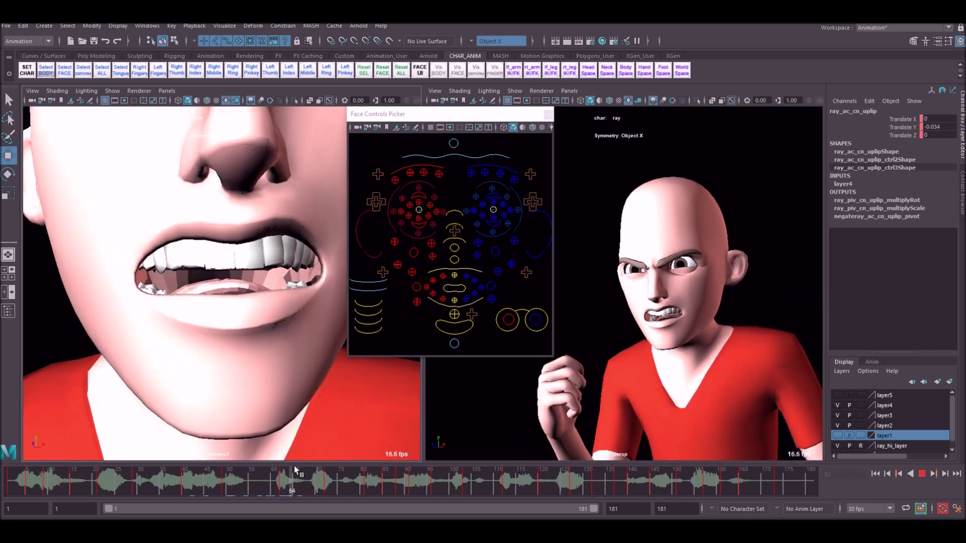
Step: Select the right outer upper lip control and lower it a few frames further along the timeline
click(434, 280)
click(434, 281)
drag(300, 487, 314, 484)
drag(158, 214, 158, 226)
Step: Narrow the time range to frames 33 to 86 and lower the right outer upper lip control beyond frame 43
drag(282, 485, 192, 488)
drag(594, 509, 255, 509)
drag(176, 509, 261, 510)
drag(163, 486, 253, 484)
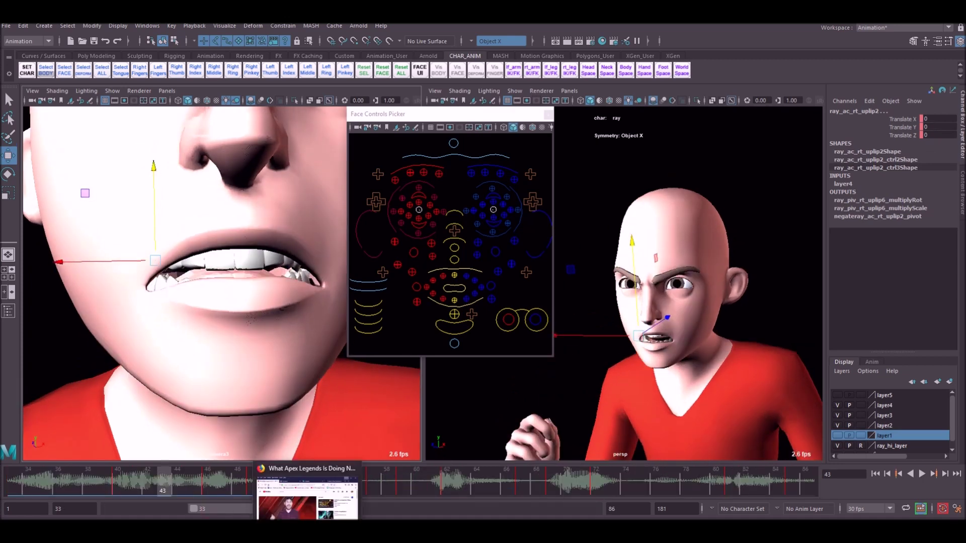
click(307, 498)
drag(164, 483, 282, 483)
drag(151, 221, 150, 233)
Step: Shift the time range to frames 28 to 81 and play the section to check the mouth shapes
drag(262, 509, 248, 509)
click(924, 475)
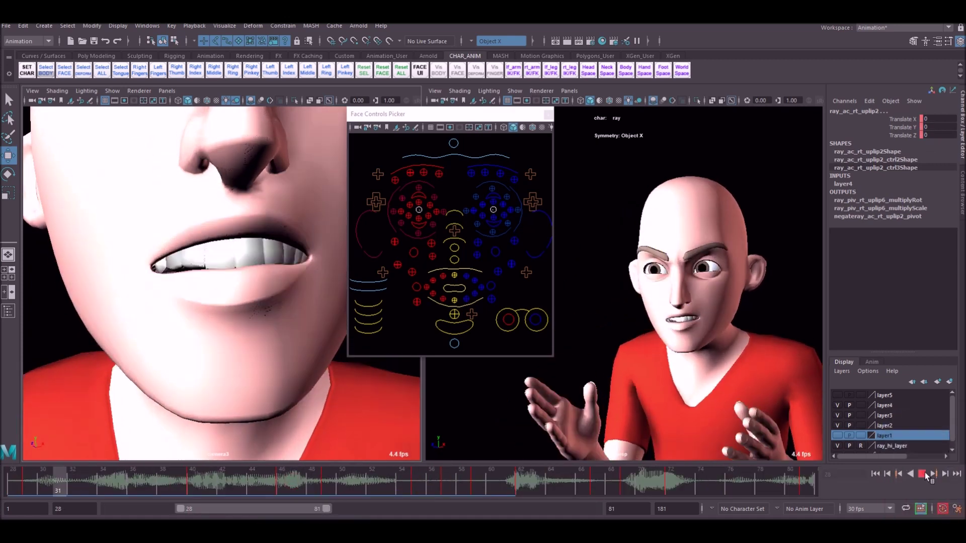
click(923, 475)
click(922, 474)
drag(471, 485, 602, 479)
click(492, 287)
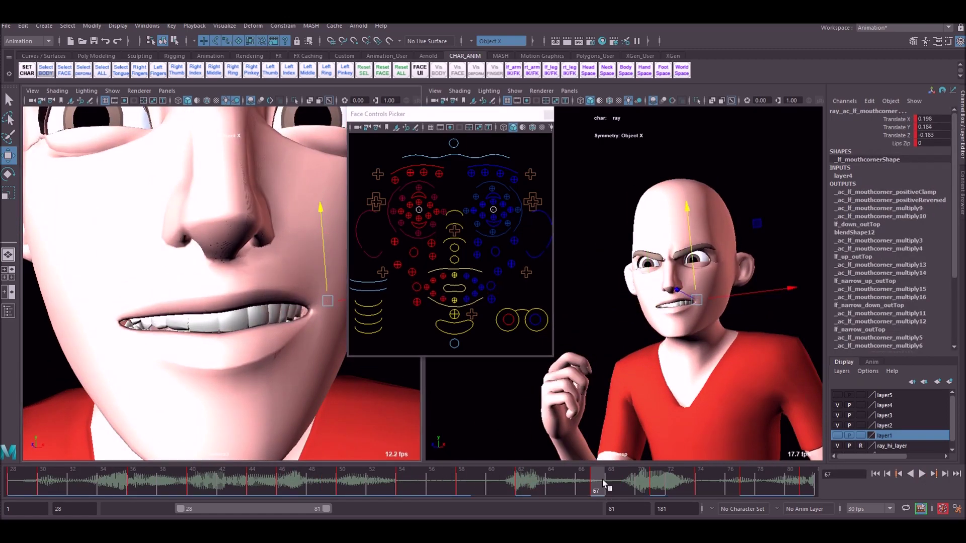
click(922, 474)
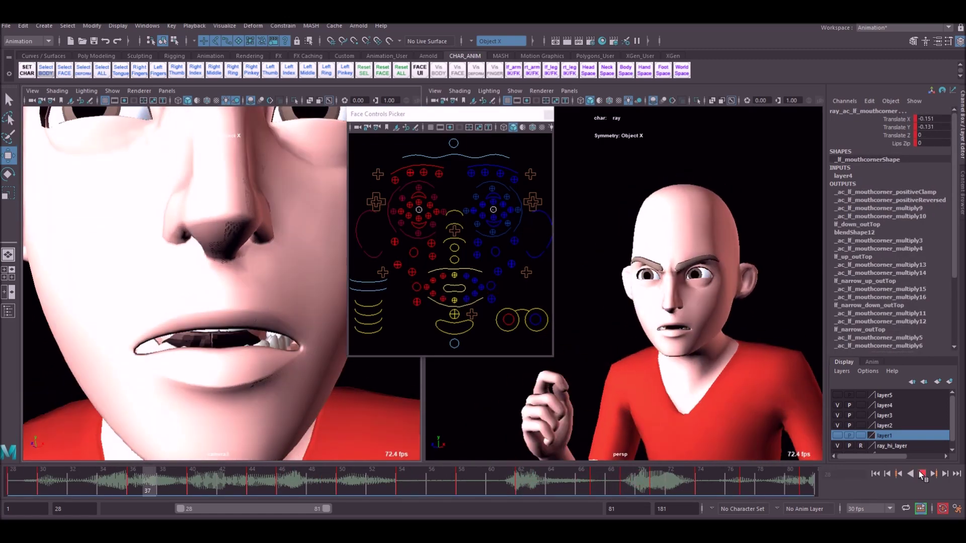
key(Escape)
Step: Raise the left outer upper lip control at frame 67, and shift the right mouth corner control inward and up at frame 77
click(301, 257)
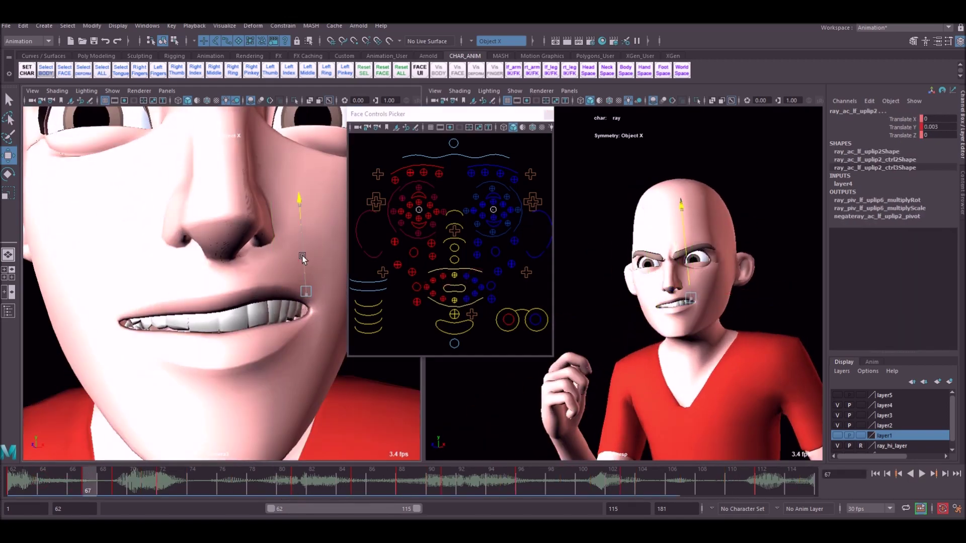
drag(302, 256, 302, 251)
drag(91, 486, 292, 475)
click(455, 300)
click(417, 288)
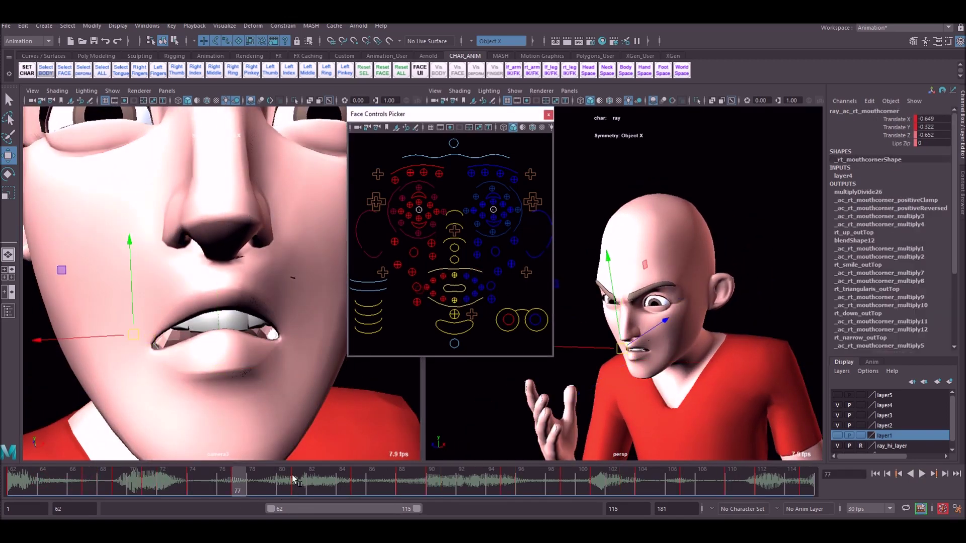
drag(133, 335, 152, 315)
Step: Move the left mouth corner control slightly outward and up near frame 77, and play the result
click(490, 285)
alt+drag(282, 347, 191, 348)
drag(289, 325, 297, 324)
alt+drag(211, 347, 282, 347)
drag(283, 297, 282, 287)
key(alt+v)
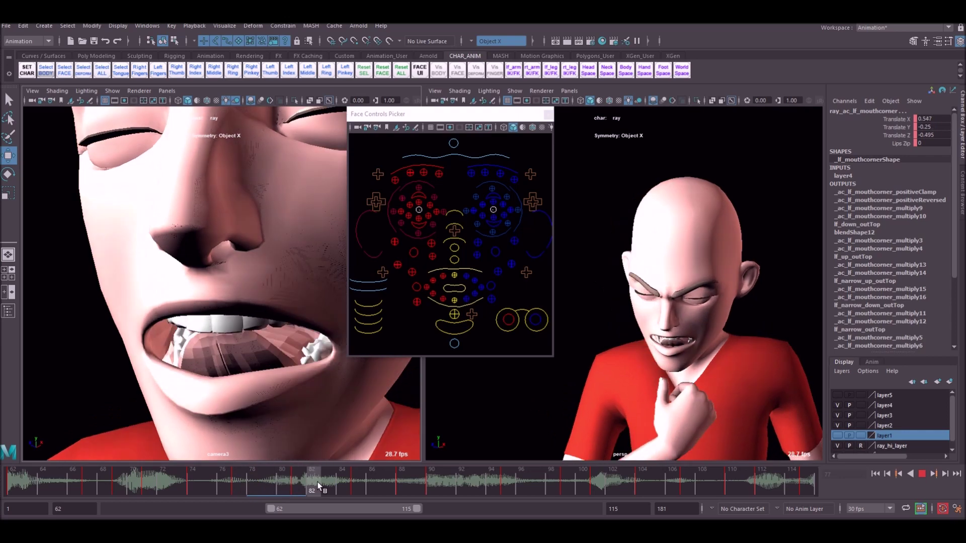
Step: Reshape the left mouth corner around frames 88 and 90, moving its control inward and down, and out and up respectively
click(467, 300)
drag(318, 482, 404, 479)
click(443, 299)
click(491, 287)
drag(295, 318, 290, 325)
drag(404, 479, 433, 479)
drag(274, 339, 282, 330)
Step: Pull the left mouth corner control inward at frame 93 and around frame 95, and scrub back over the changes
drag(434, 479, 477, 480)
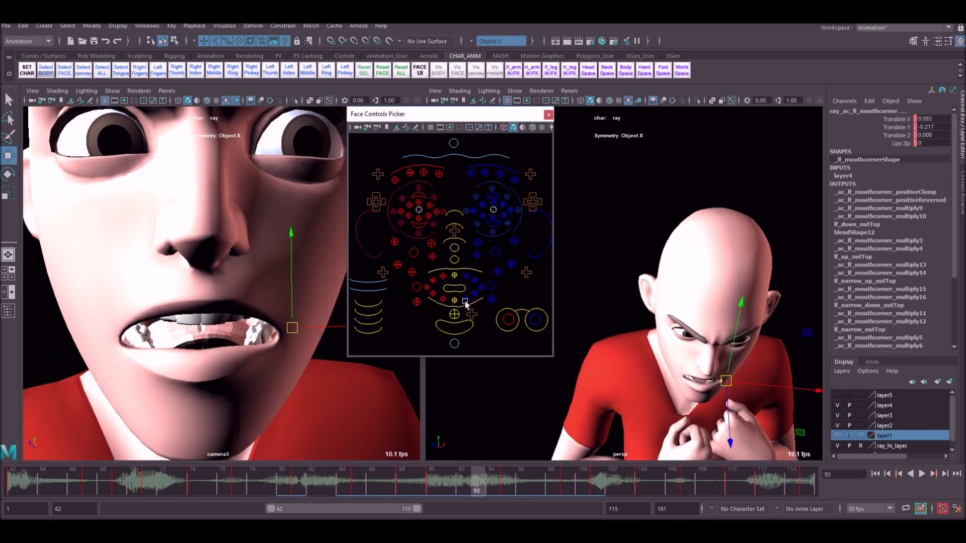
drag(292, 327, 284, 330)
drag(477, 483, 509, 484)
drag(282, 330, 273, 332)
alt+drag(202, 362, 290, 338)
drag(509, 484, 327, 482)
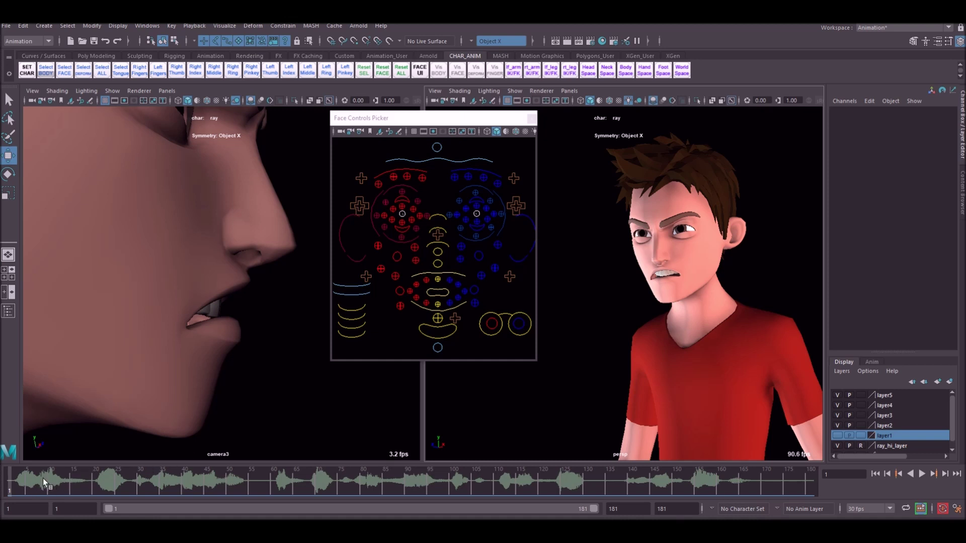
Step: Try moving the lower head control at frame 1 in the side view, undo the changes, and deselect the control
drag(439, 348, 445, 351)
click(439, 349)
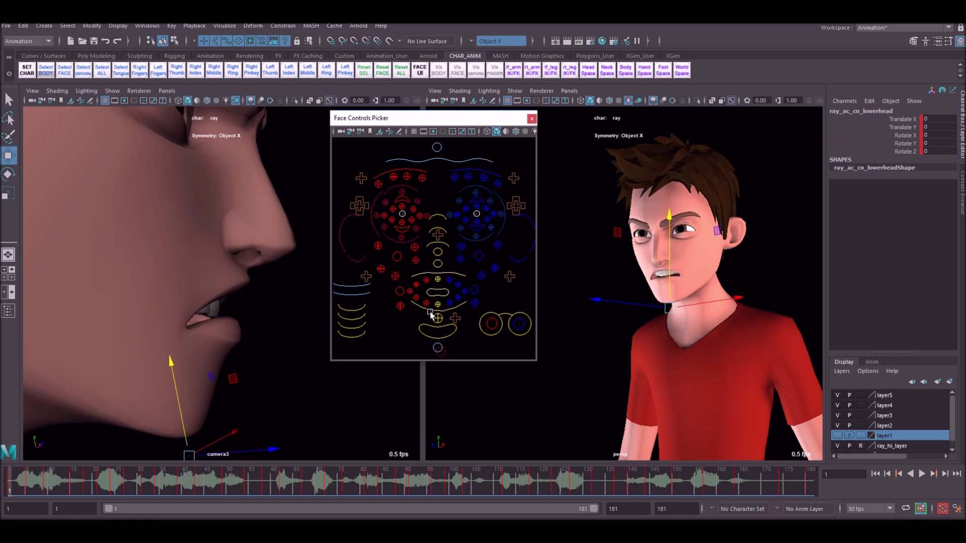
mouse_move(176, 400)
mouse_down()
mouse_move(173, 369)
mouse_move(188, 397)
mouse_move(196, 386)
mouse_move(170, 385)
mouse_up()
key(ctrl+z)
key(e)
key(ctrl+z)
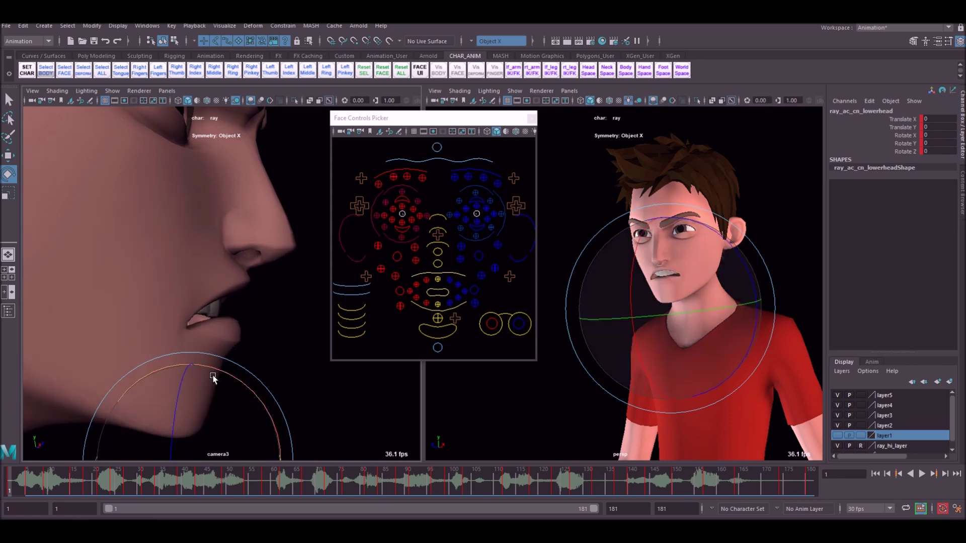
click(279, 341)
key(w)
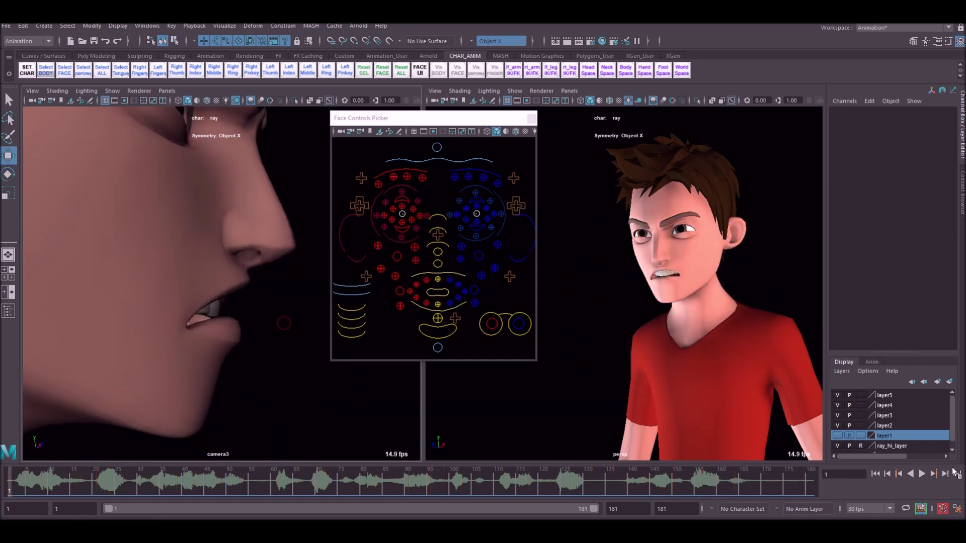
Step: Play the full animation to frame 181, return to frame 1, and examine the mouth from the side in the camera3 view
click(921, 474)
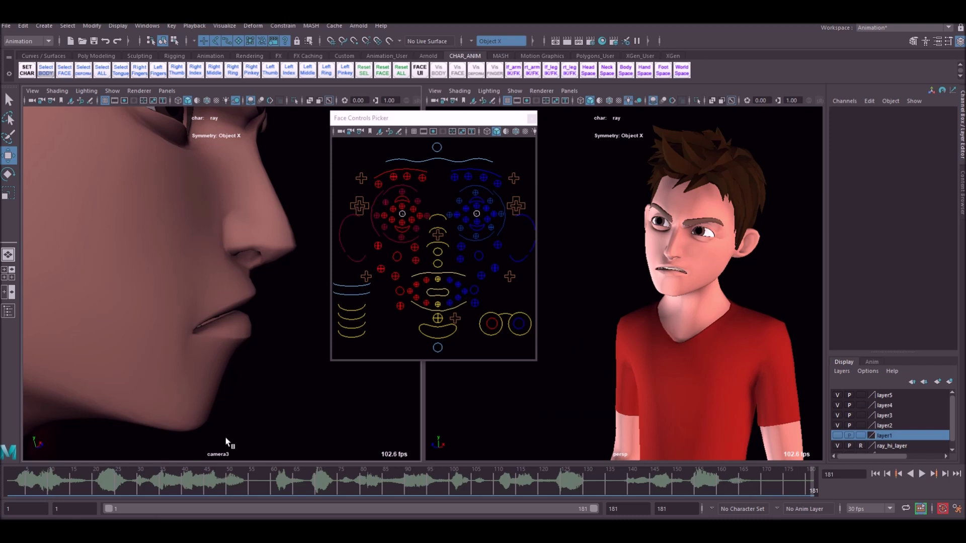
drag(43, 487, 8, 486)
alt+right_drag(252, 370, 200, 355)
alt+drag(200, 356, 240, 352)
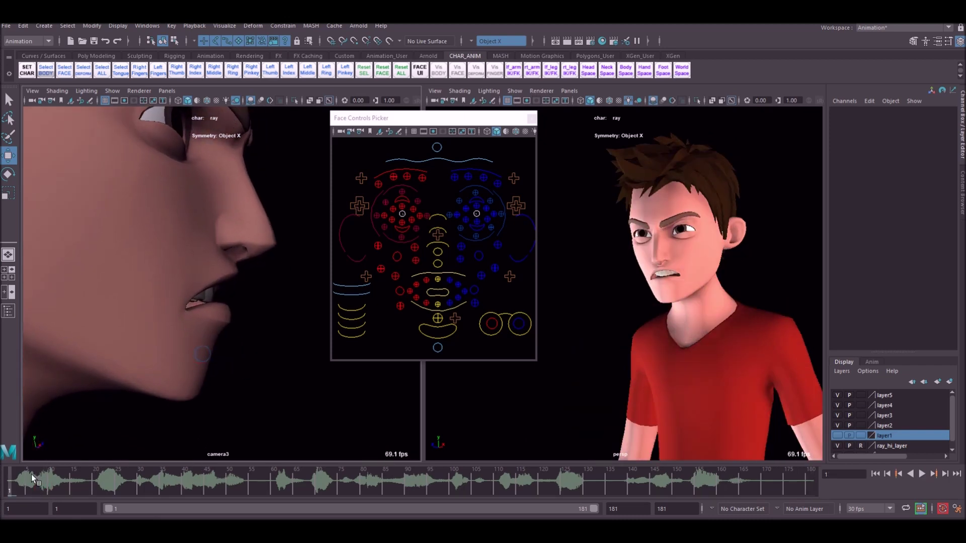
Step: Play back and scrub through about frames 10 to 25 to examine the mouth and teeth in the side view
key(alt+v)
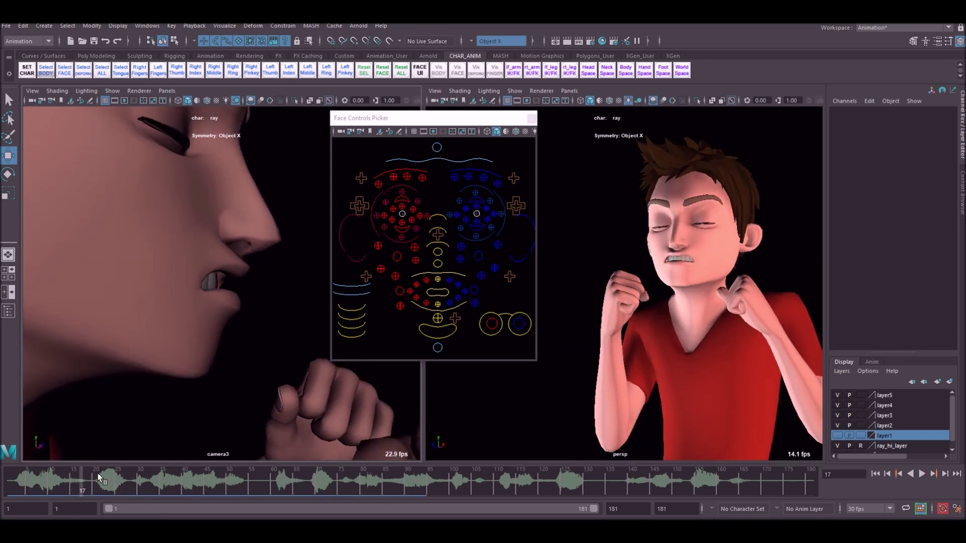
drag(51, 486, 74, 486)
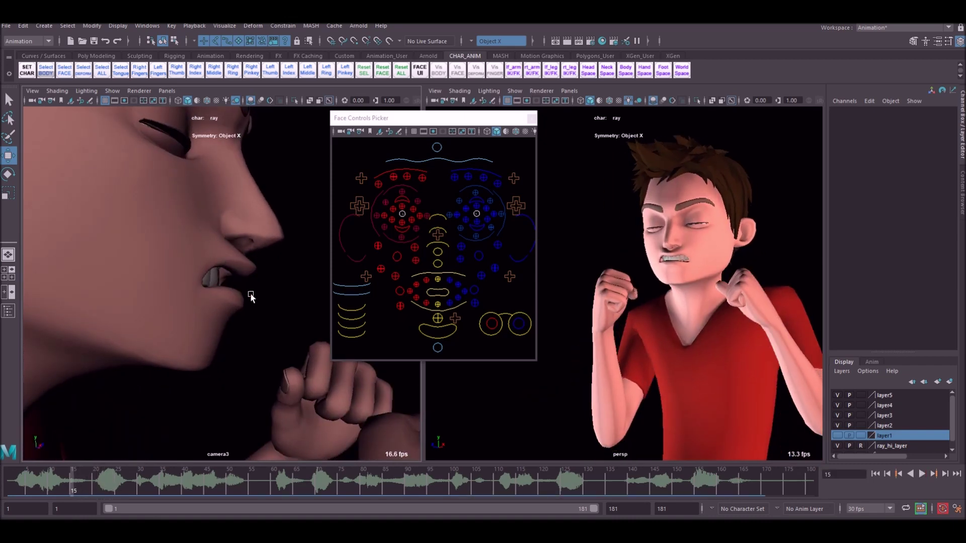
drag(74, 490, 105, 481)
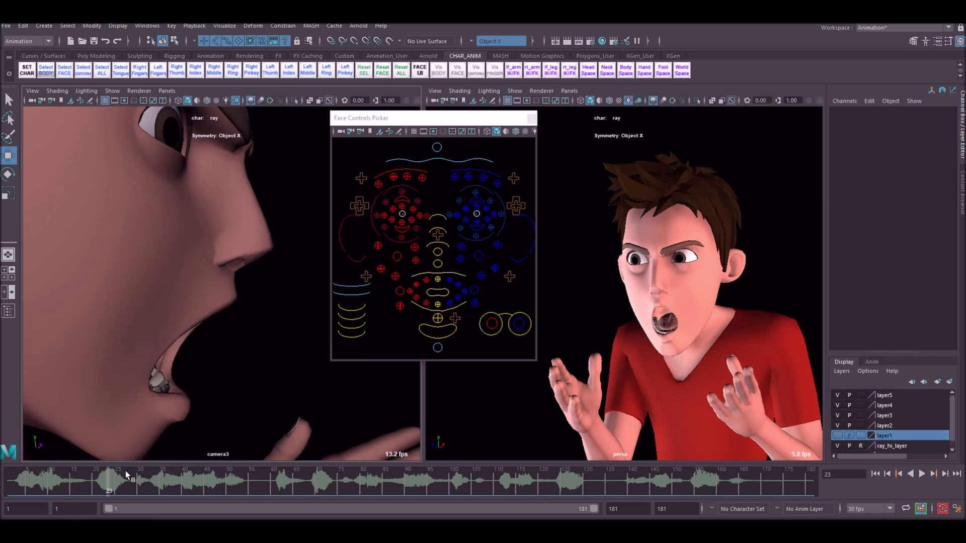
drag(125, 471, 106, 478)
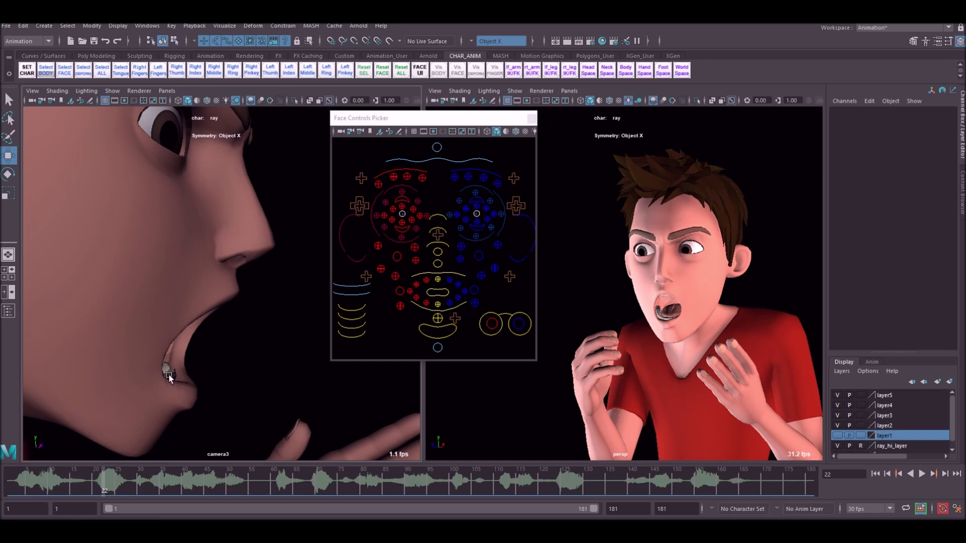
drag(55, 475, 83, 476)
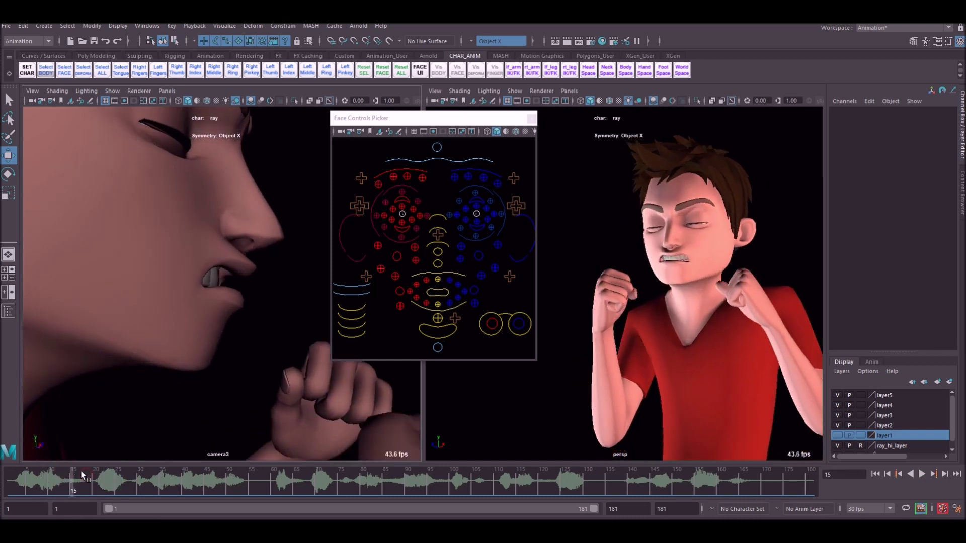
key(alt+v)
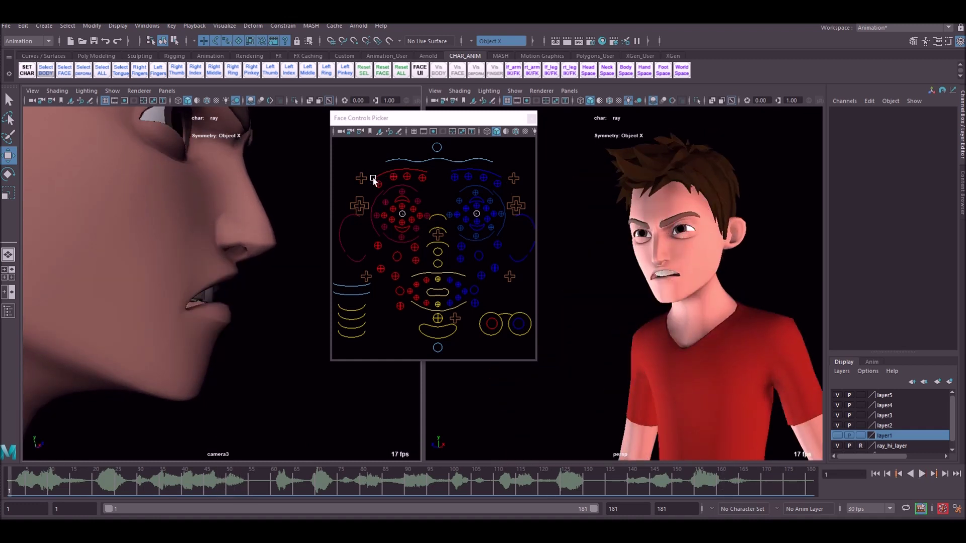
Step: Step through the eyelid, eye socket and nose bridge controls in the face picker to see what each one drives
click(405, 201)
click(476, 197)
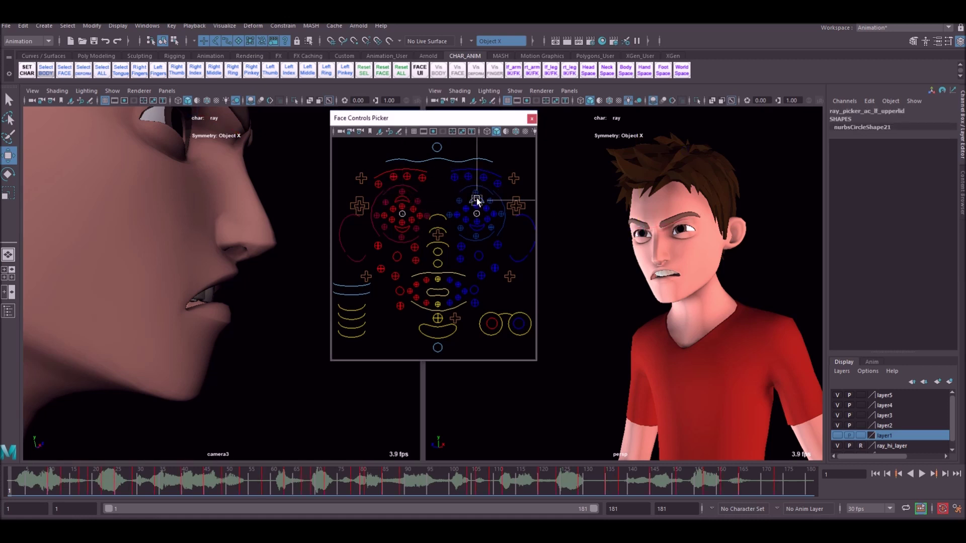
click(397, 215)
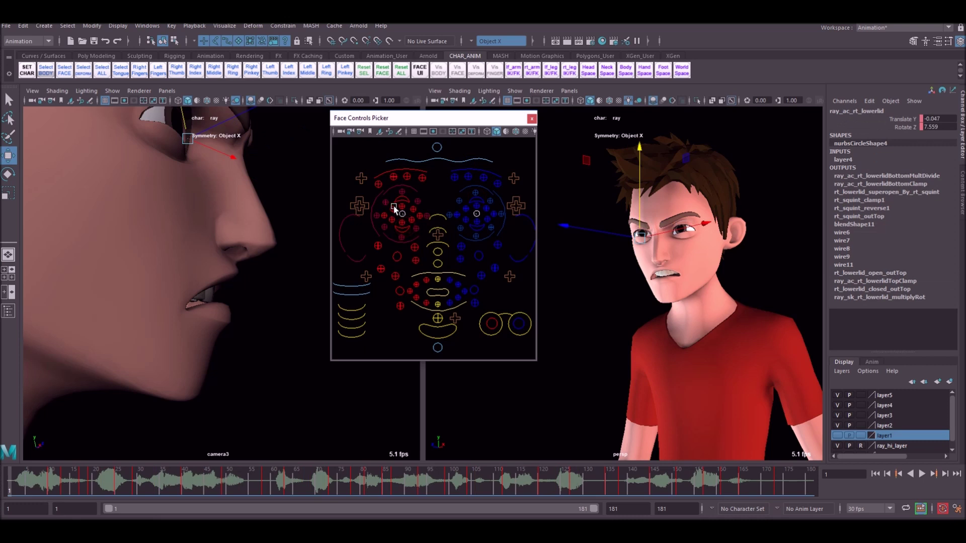
click(393, 207)
click(402, 206)
click(413, 209)
click(421, 215)
click(428, 215)
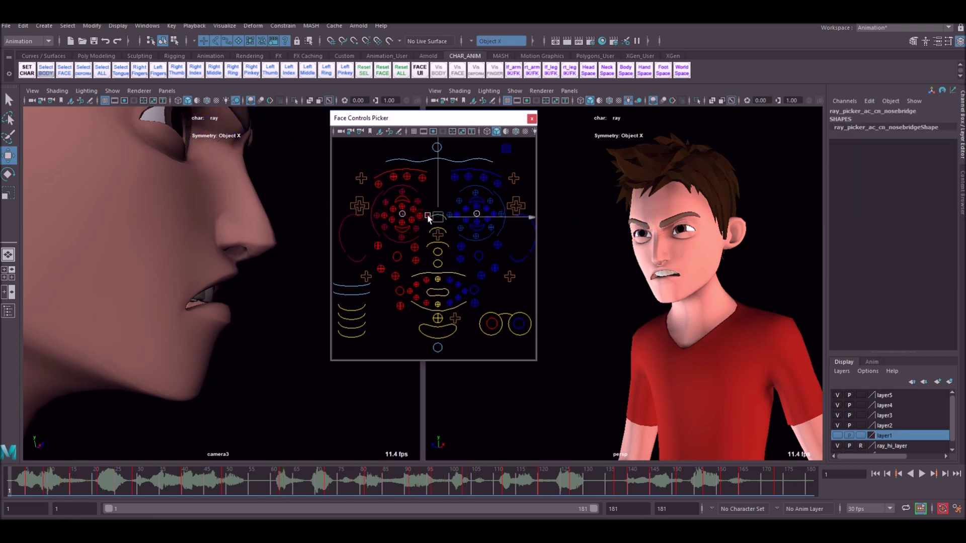
click(438, 201)
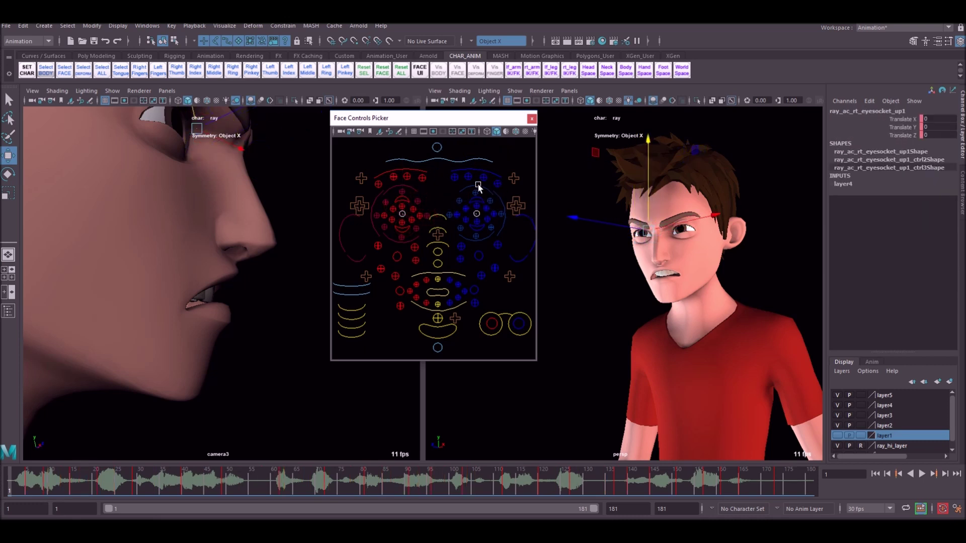
Step: Try moving the left main eyebrow control upward at frame 1 and undo the move
click(486, 169)
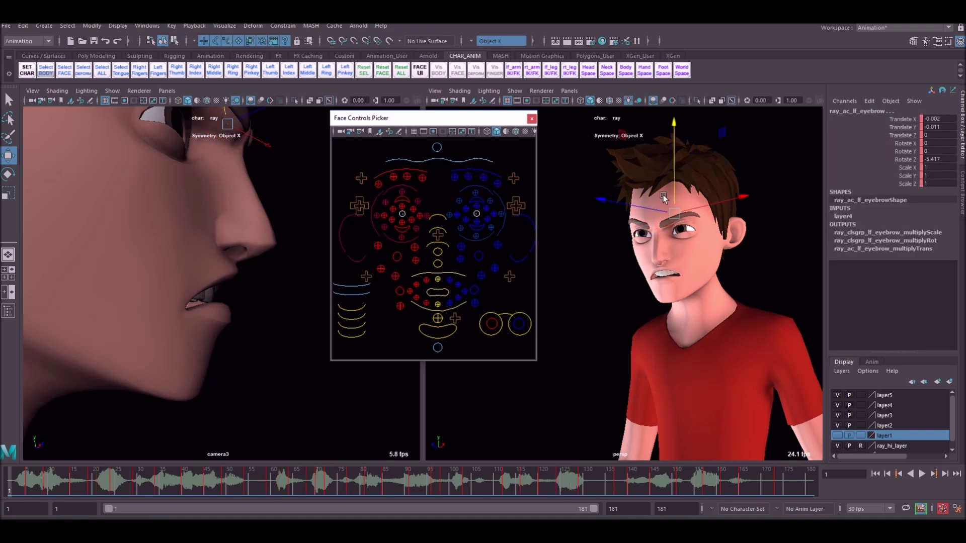
drag(674, 180, 675, 172)
key(ctrl+z)
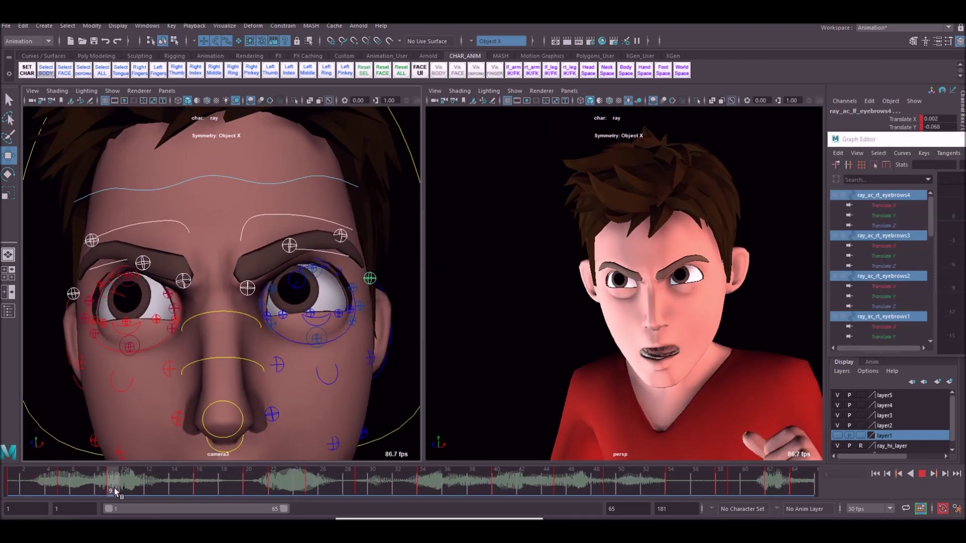
Step: Paste the copied keys for the selected brow controls at frame 40 and play back the range
drag(151, 487, 250, 487)
key(alt+v)
key(alt+v)
right_click(500, 480)
mouse_move(519, 332)
click(626, 341)
key(alt+v)
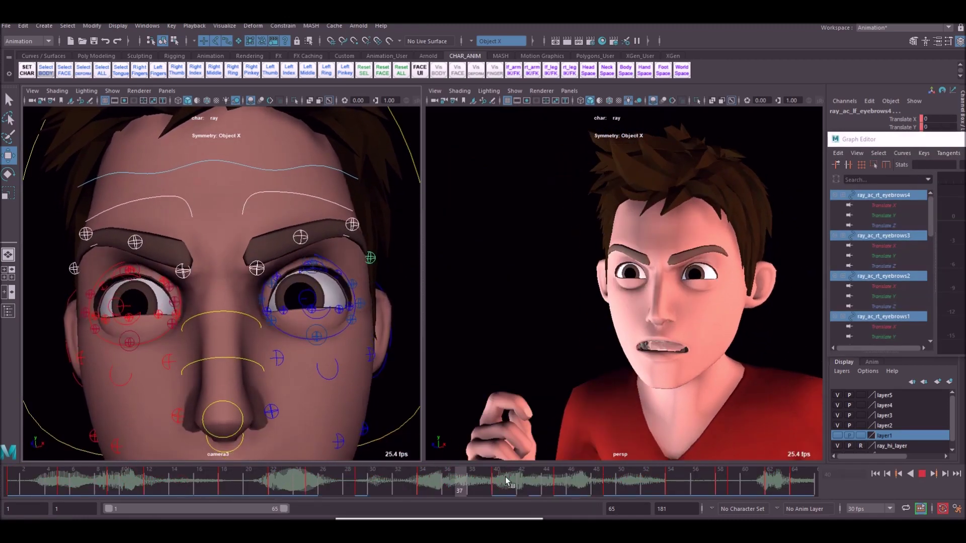
key(alt+v)
Step: Select the individual brow controls on both sides of the face around frame 25 and play back the brow motion
click(289, 242)
shift+click(144, 257)
drag(322, 478, 292, 472)
shift+click(184, 291)
shift+click(91, 252)
shift+click(246, 298)
shift+click(350, 249)
shift+click(370, 289)
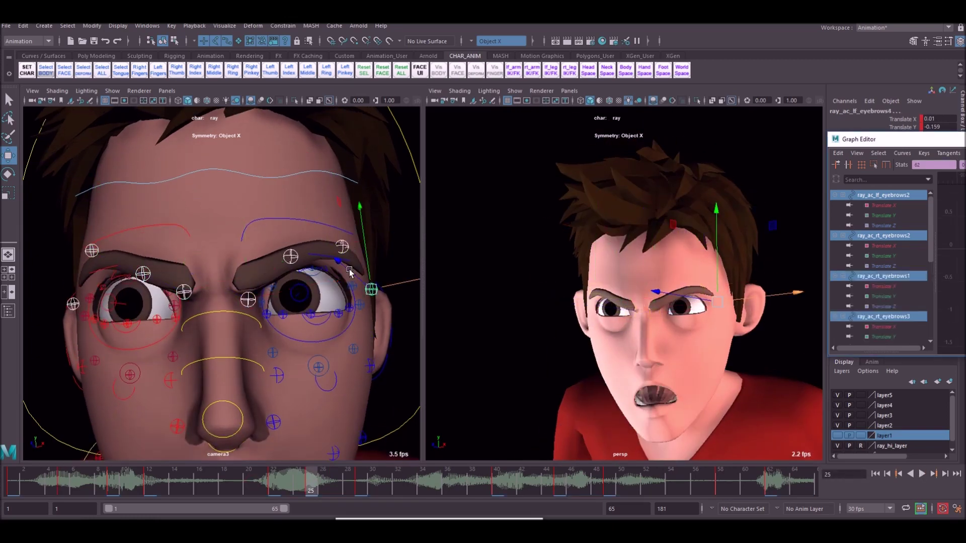
key(alt+v)
key(alt+v)
Step: Select the main eyebrow controls on both sides and play through frames 1 to 65 to check the brow motion
click(302, 205)
shift+click(146, 208)
key(alt+v)
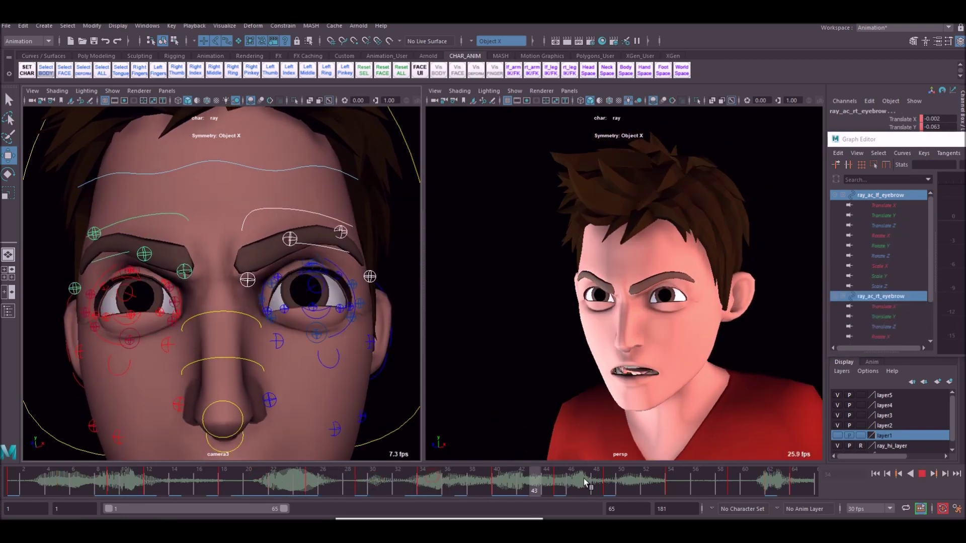
key(alt+v)
click(135, 233)
key(alt+v)
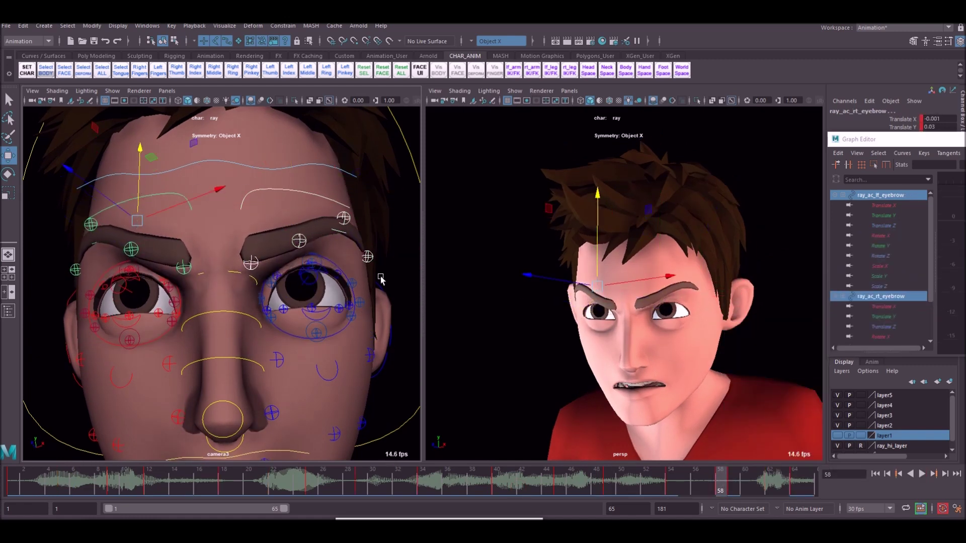
key(alt+v)
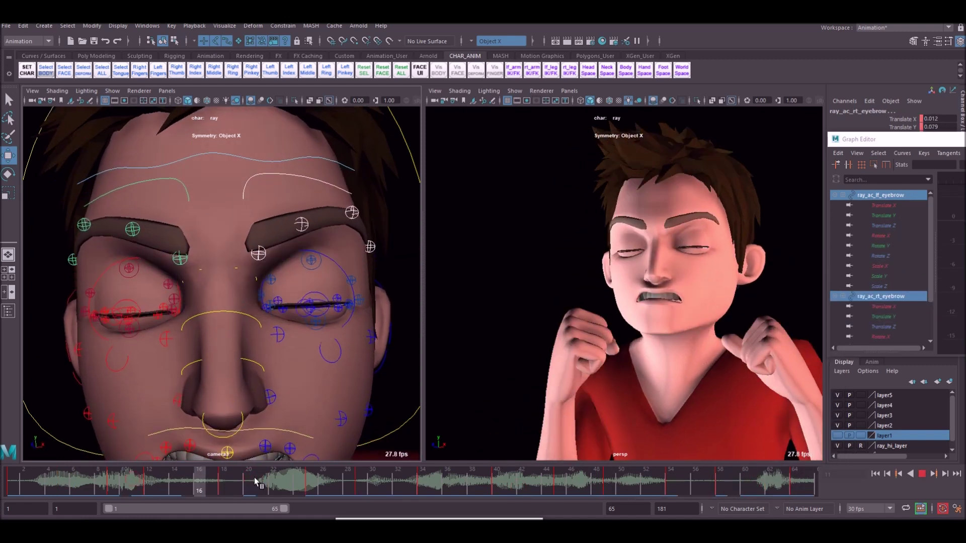
key(alt+v)
Step: Lower the inner brow controls on both sides and play back the range to check the change
click(183, 255)
shift+click(252, 255)
drag(249, 199, 250, 216)
click(565, 486)
key(alt+v)
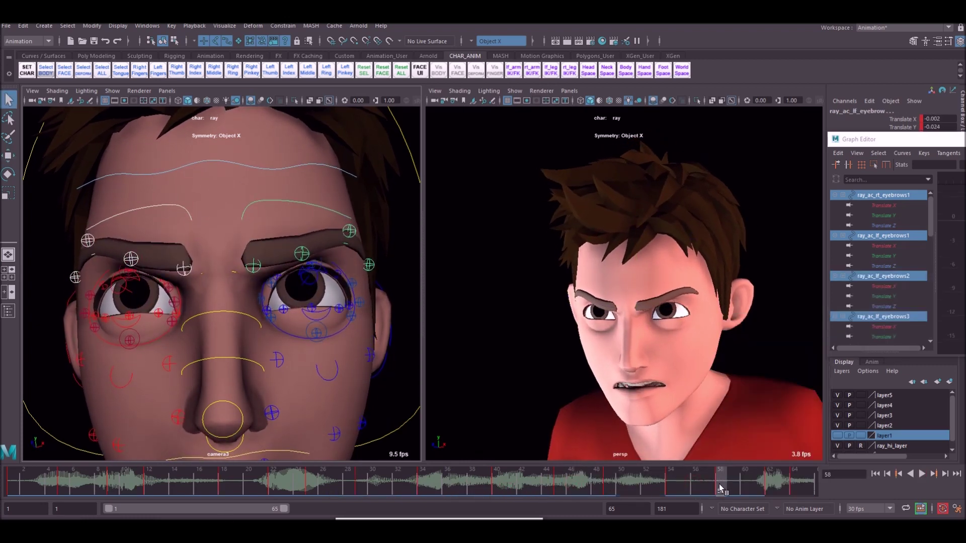
key(alt+v)
Step: Delete the selected brow controls' key at frame 9 and pick the right eyebrow for further work
click(18, 484)
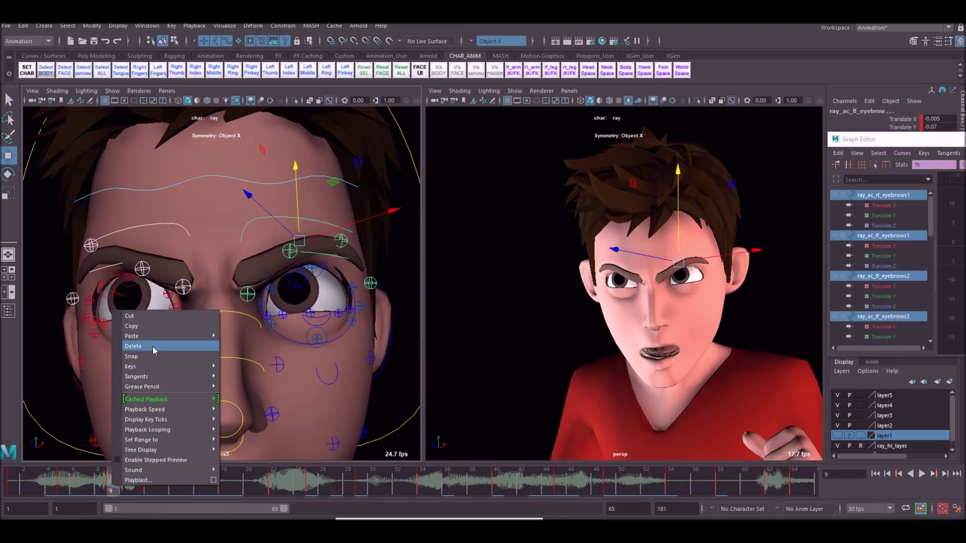
click(595, 482)
click(137, 232)
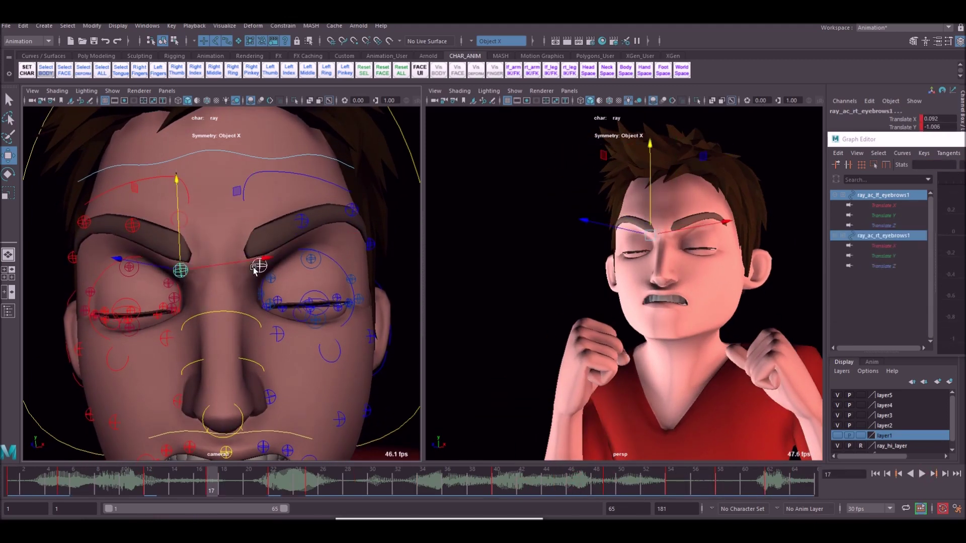
Step: Shift the playback range to frames 54–118 and select the individual brow controls around frame 93
click(363, 491)
drag(196, 509, 302, 509)
click(362, 482)
click(423, 483)
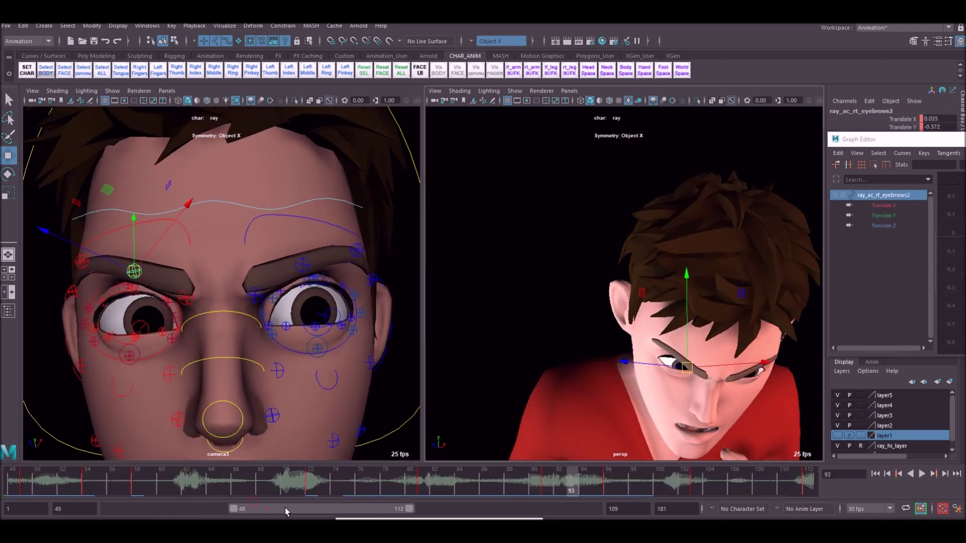
shift+click(306, 291)
shift+click(353, 257)
shift+click(185, 312)
shift+click(87, 267)
shift+click(75, 297)
Step: Lower the left inner brow control at frame 72, and pick the left outer brow control
drag(422, 481, 233, 483)
click(256, 227)
shift+click(188, 237)
click(252, 235)
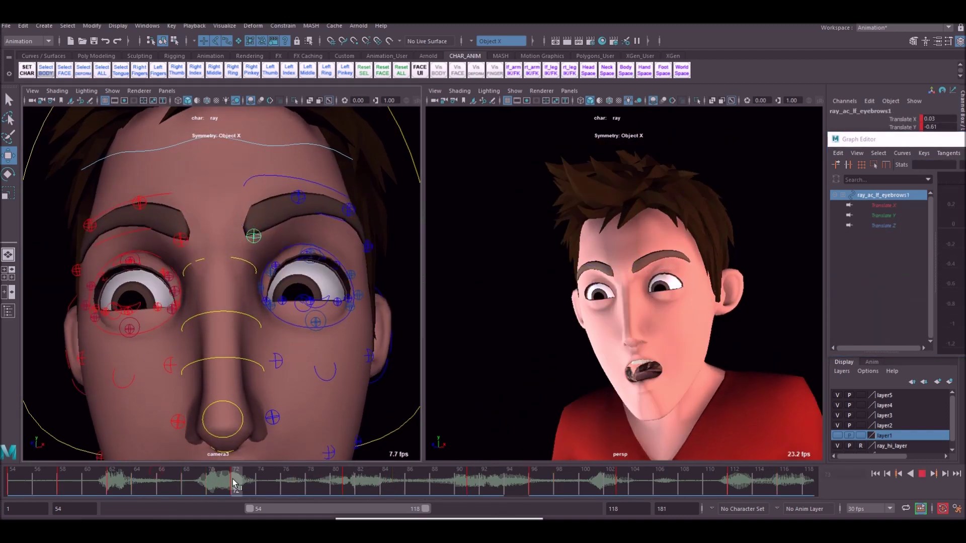
drag(252, 235, 254, 253)
click(348, 221)
Step: Adjust the vertical position of the inner and middle brow controls on both sides at frame 91
drag(236, 482, 472, 483)
click(255, 267)
shift+click(298, 234)
shift+click(185, 268)
shift+click(136, 239)
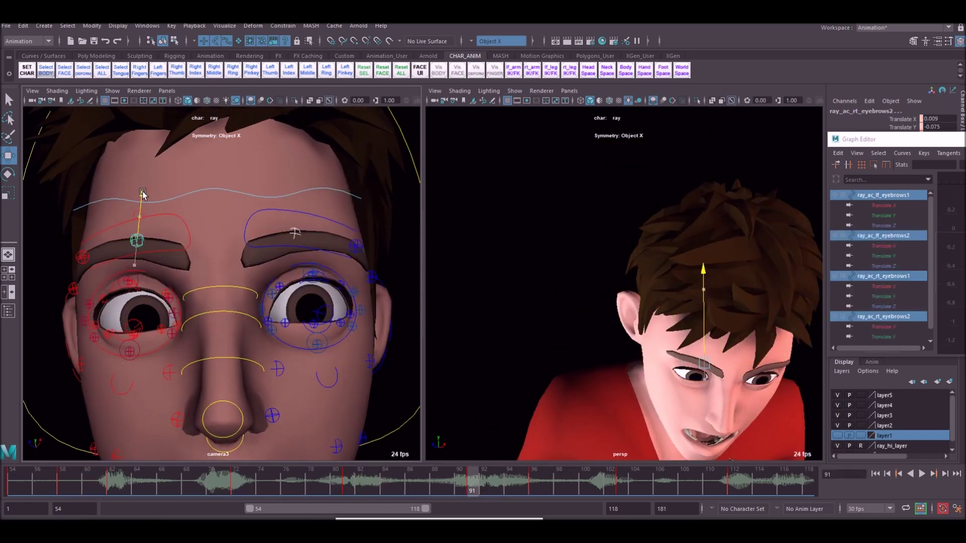
drag(142, 197, 141, 212)
Step: Shift the playback range to frames 75–139, deselect the brow controls, and check the face up close in the perspective view
drag(473, 483, 772, 483)
drag(322, 508, 523, 482)
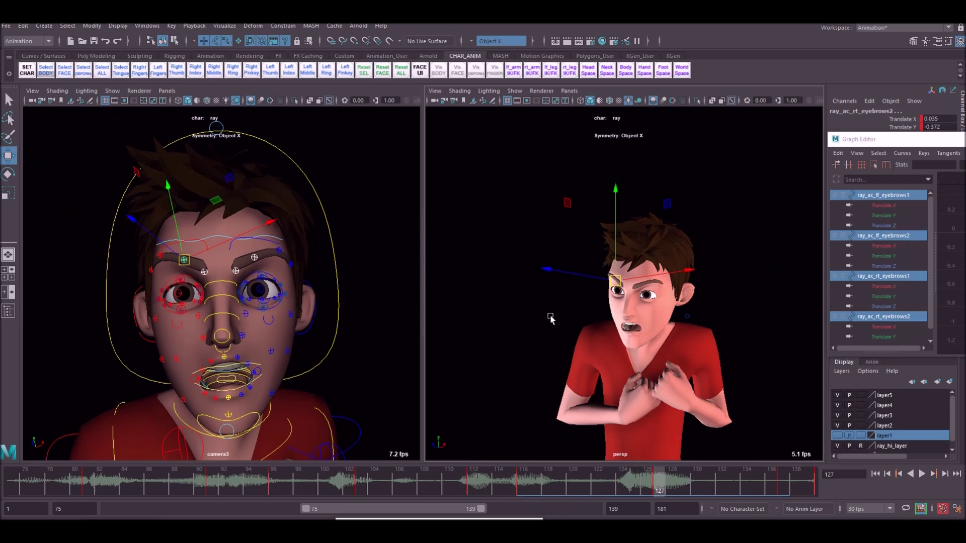
click(484, 361)
drag(659, 483, 784, 484)
click(500, 300)
alt+right_drag(485, 334, 500, 300)
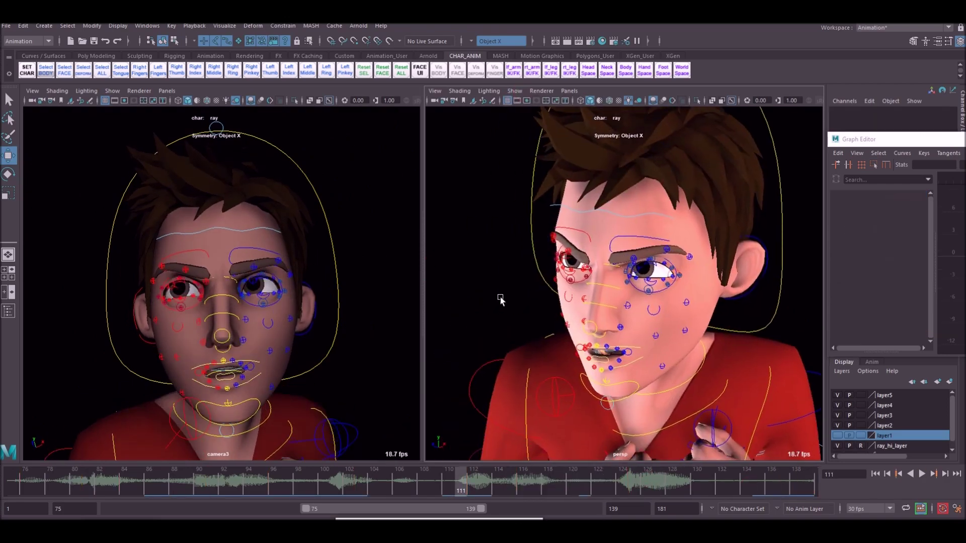